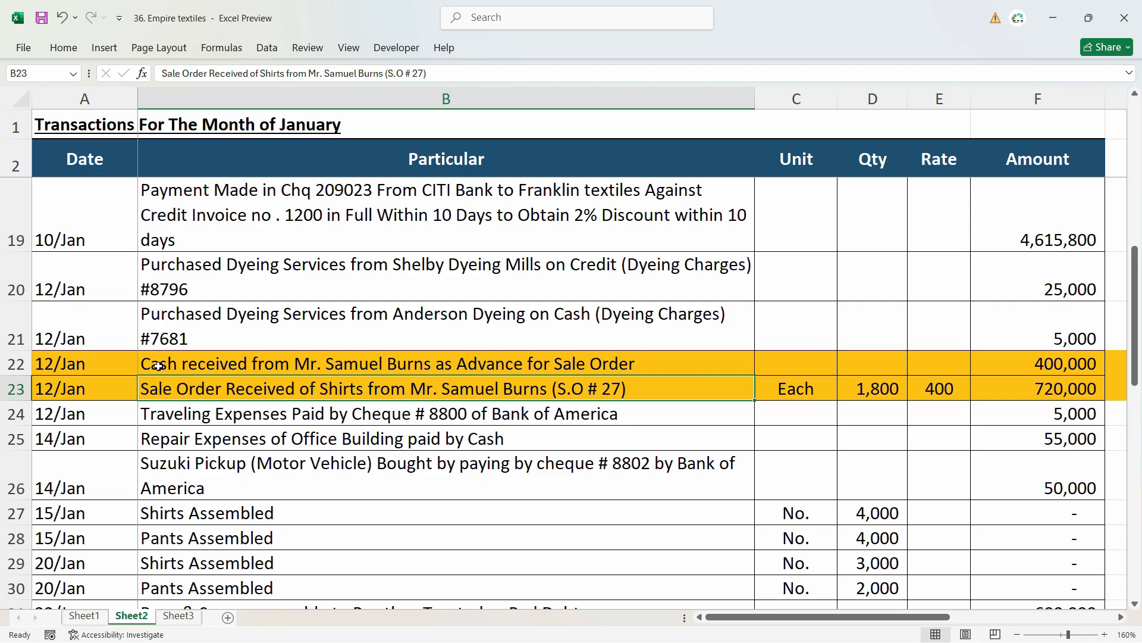
# Examine the highlighted 12/Jan cash advance and shirt sale order entries, including their dates, particulars, quantity and amounts
pyautogui.moveTo(65, 364); pyautogui.dragTo(64, 386)
pyautogui.click(64, 366)
pyautogui.keyDown('shift'); pyautogui.click(64, 383); pyautogui.keyUp('shift')
pyautogui.click(66, 364)
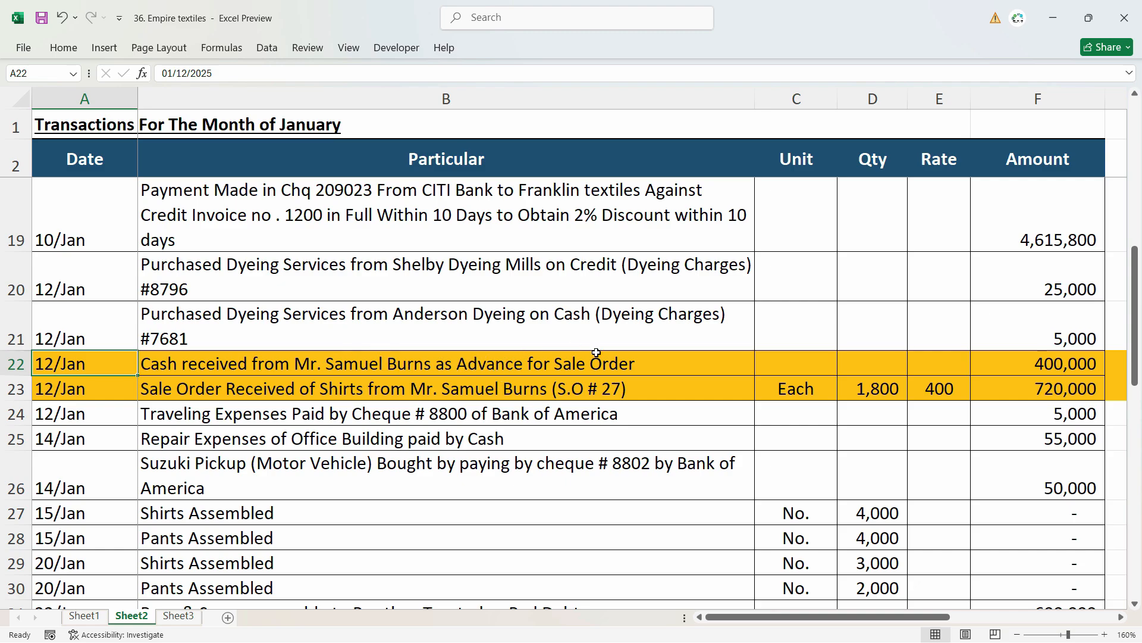
pyautogui.click(198, 392)
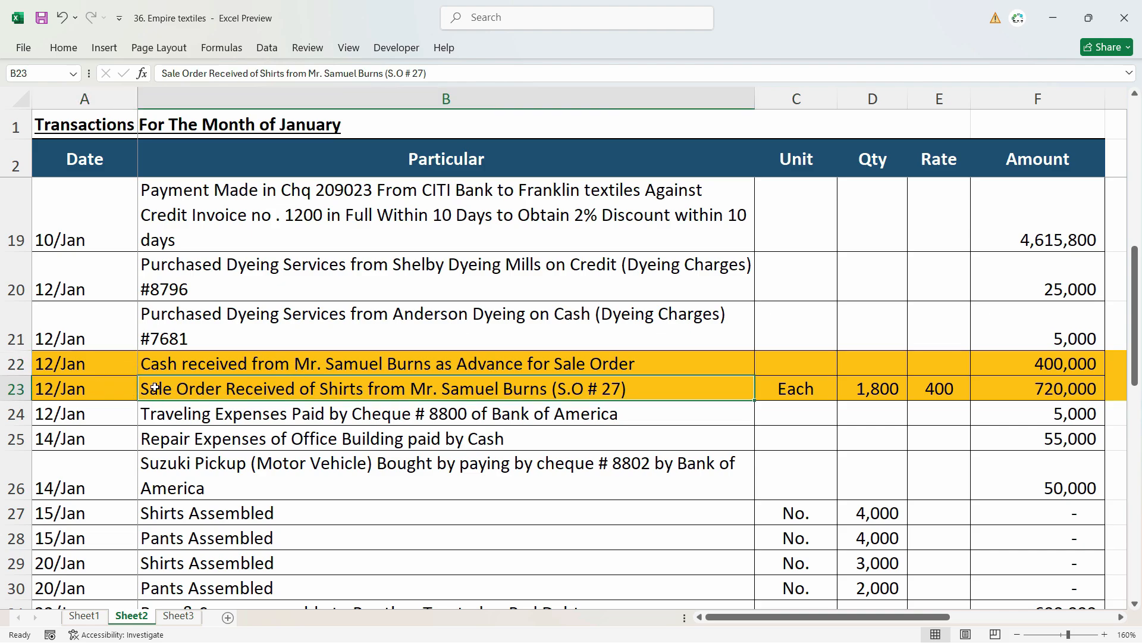
pyautogui.click(875, 393)
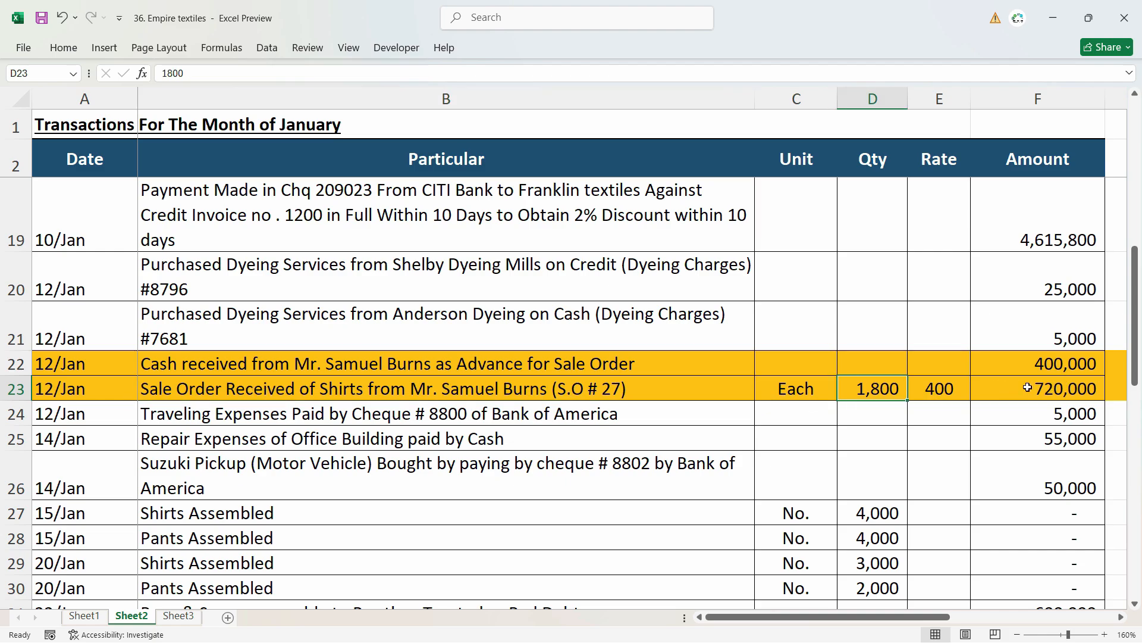
pyautogui.click(1053, 394)
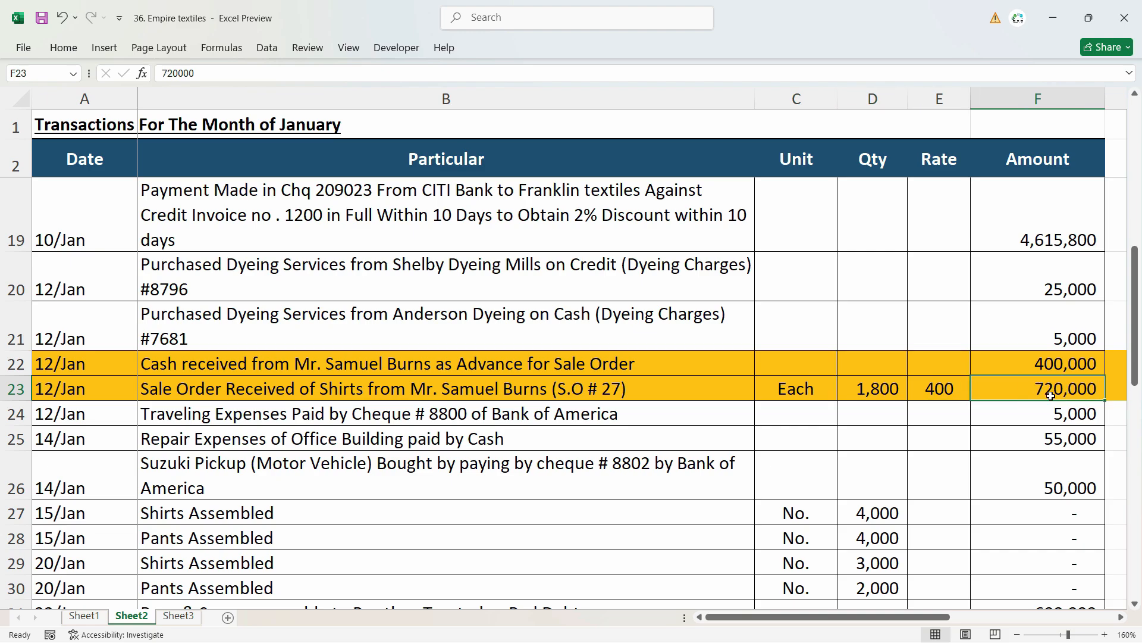
pyautogui.click(1047, 366)
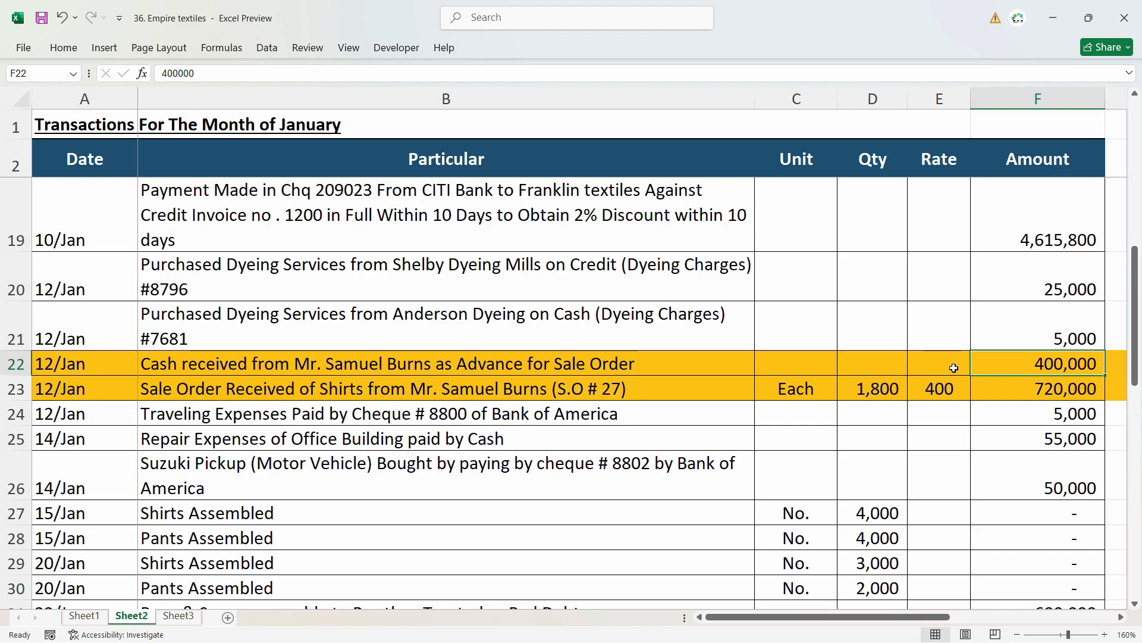
pyautogui.click(660, 369)
pyautogui.click(622, 384)
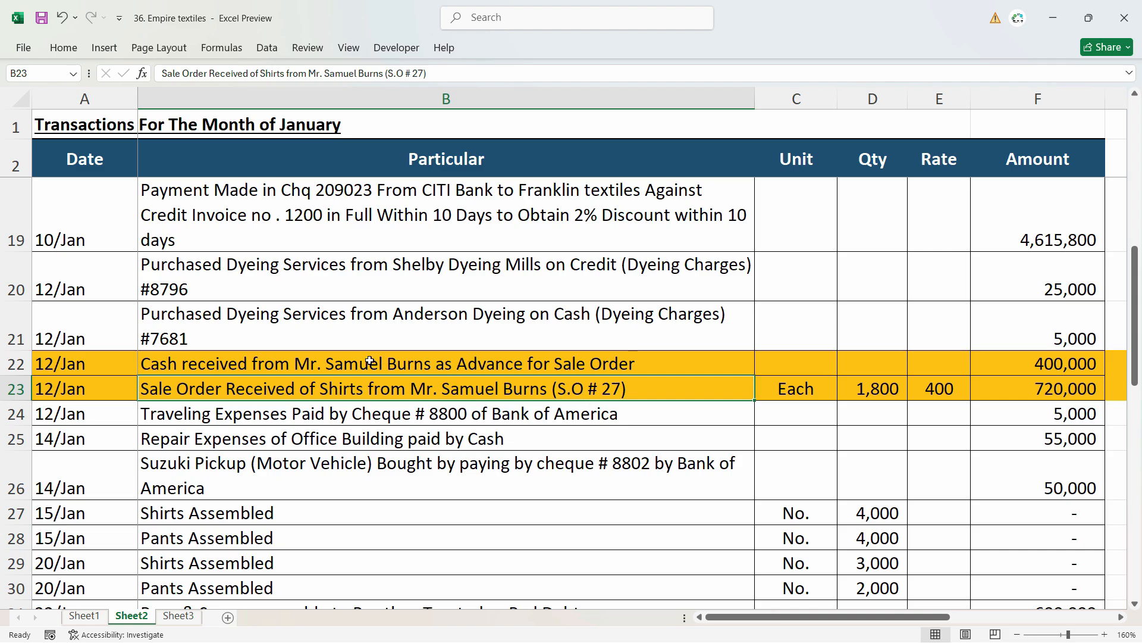
pyautogui.click(102, 380)
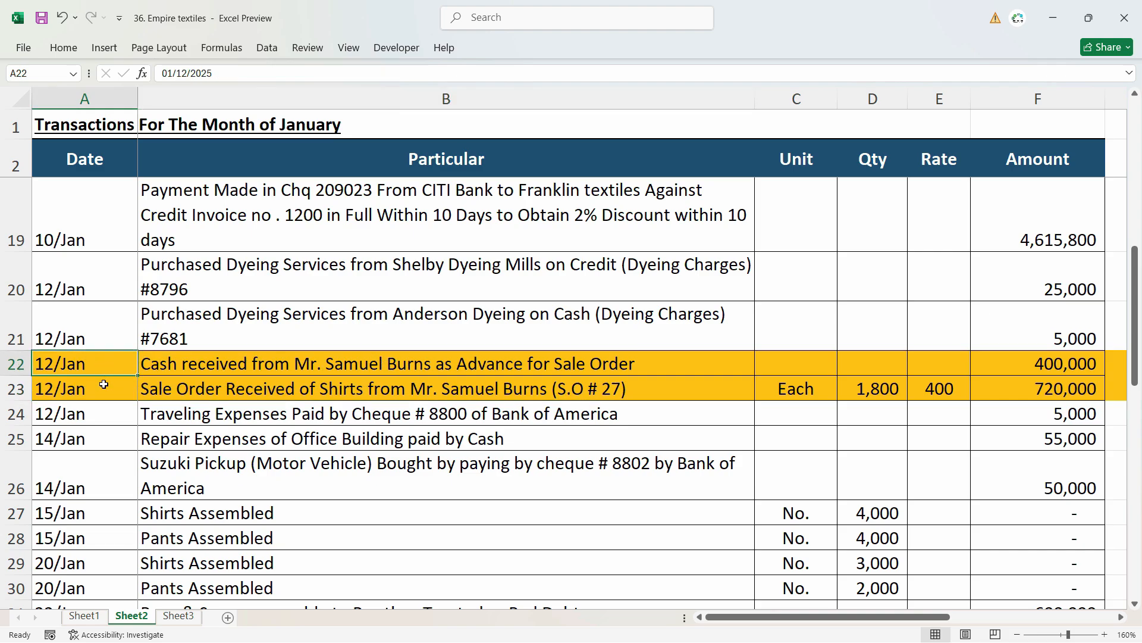
pyautogui.moveTo(232, 360); pyautogui.dragTo(83, 387)
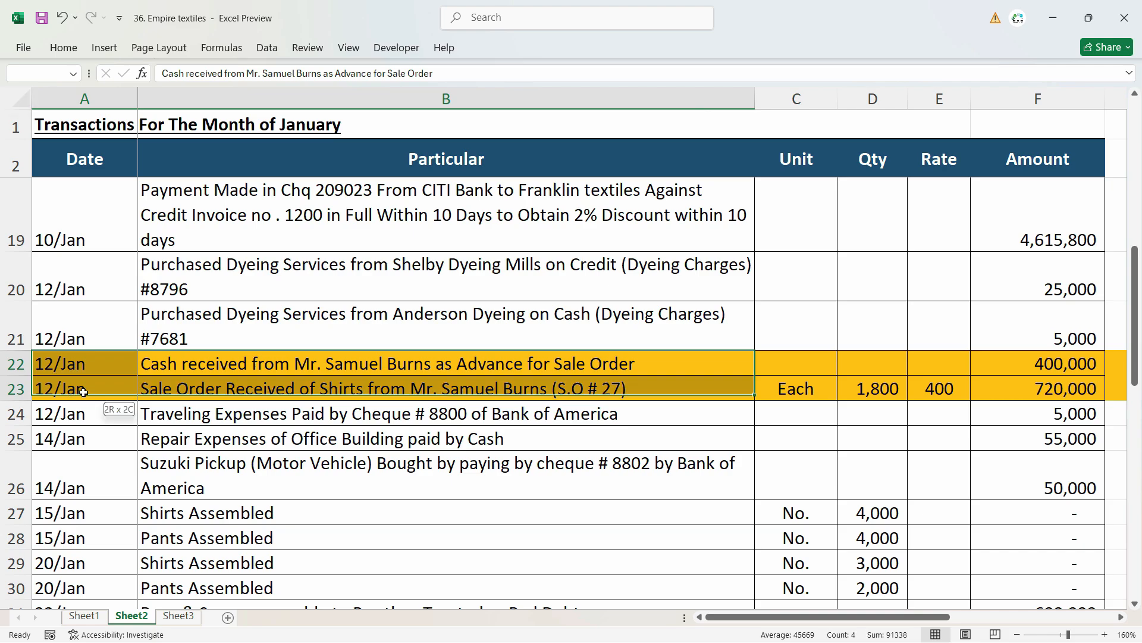
pyautogui.click(322, 357)
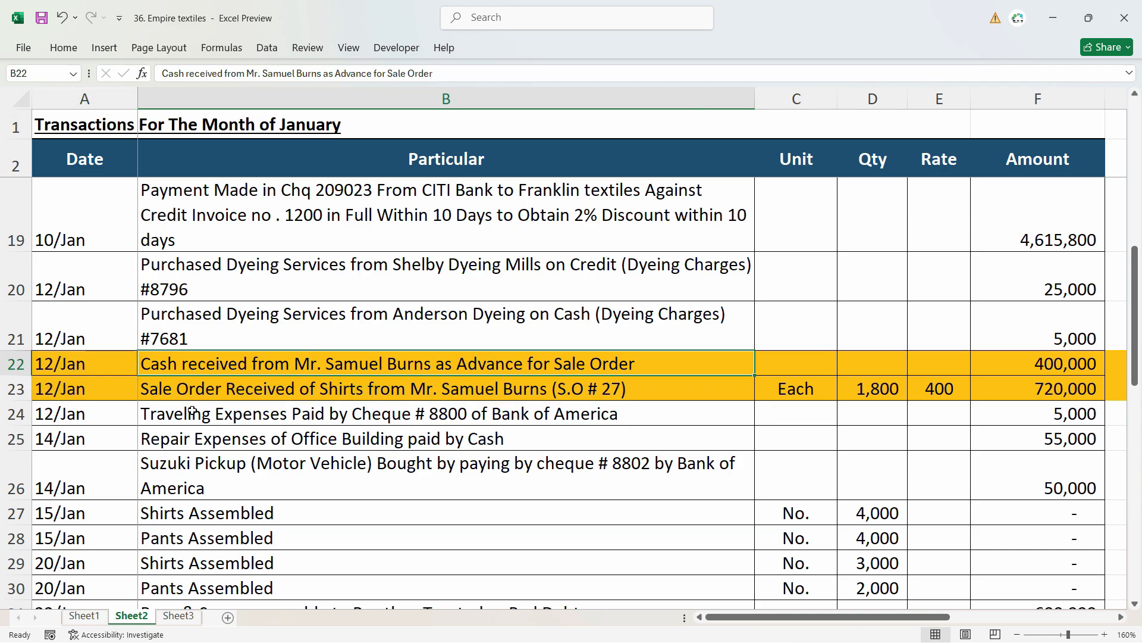
pyautogui.click(277, 392)
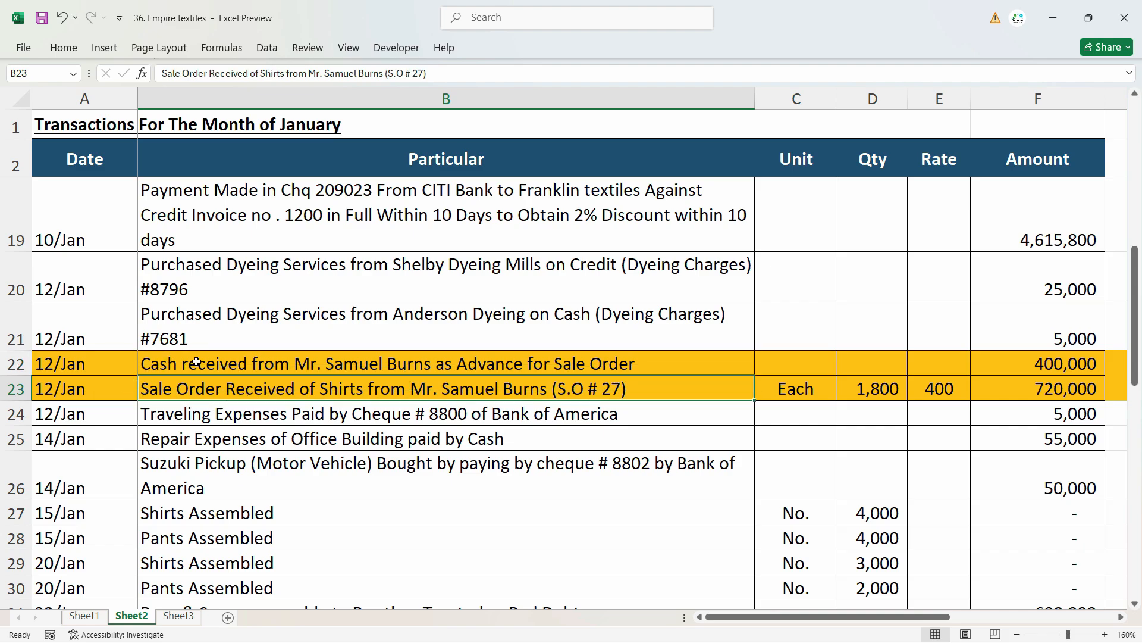
# Switch to Odoo, go to the orders list in Sales, and start a new sales order
pyautogui.hotkey('alt', 'Tab')
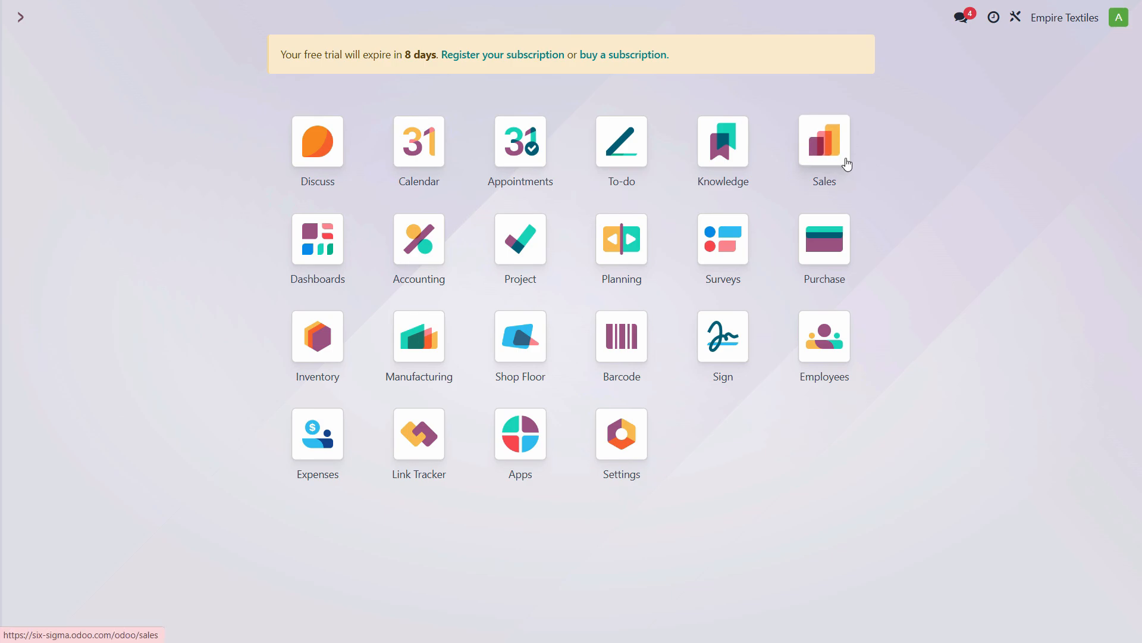
pyautogui.click(825, 158)
pyautogui.click(93, 19)
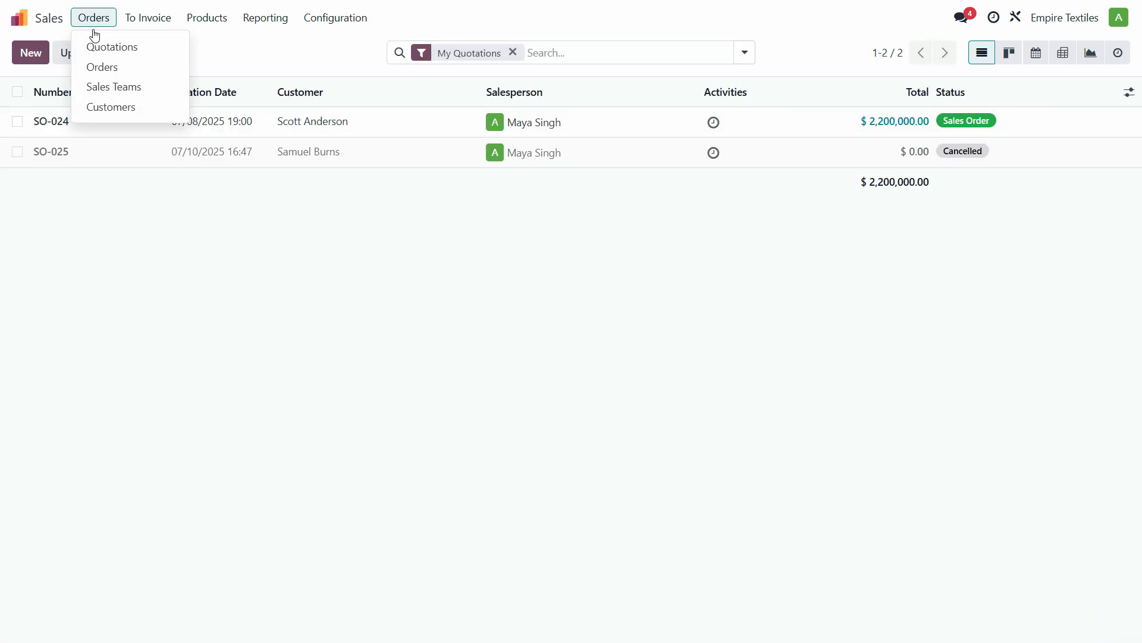
pyautogui.click(103, 72)
pyautogui.click(27, 64)
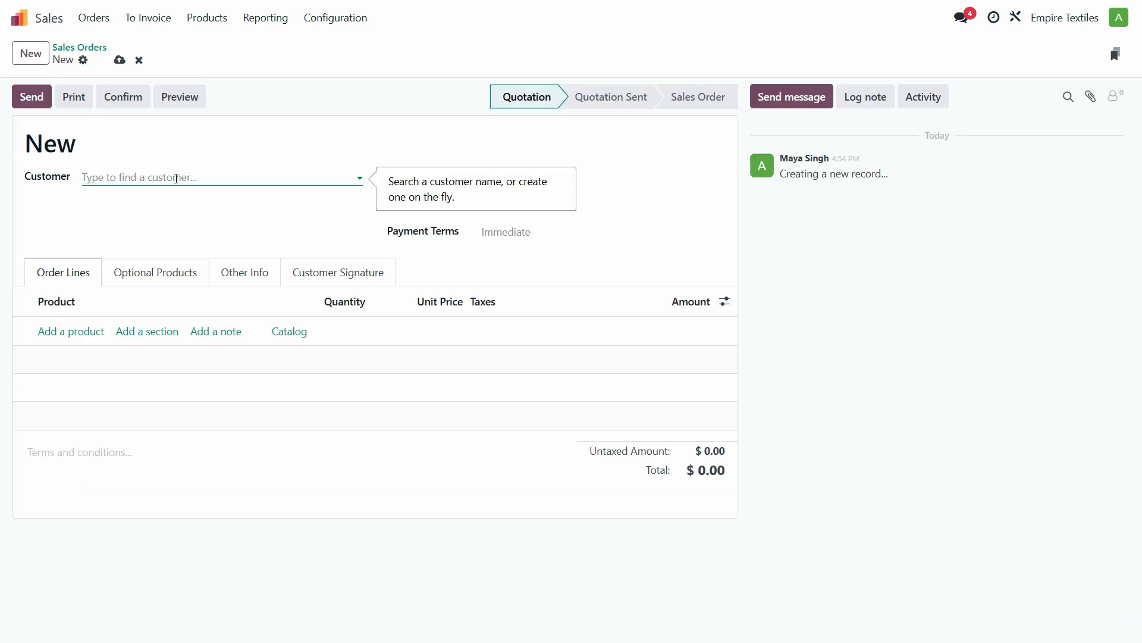
pyautogui.click(249, 182)
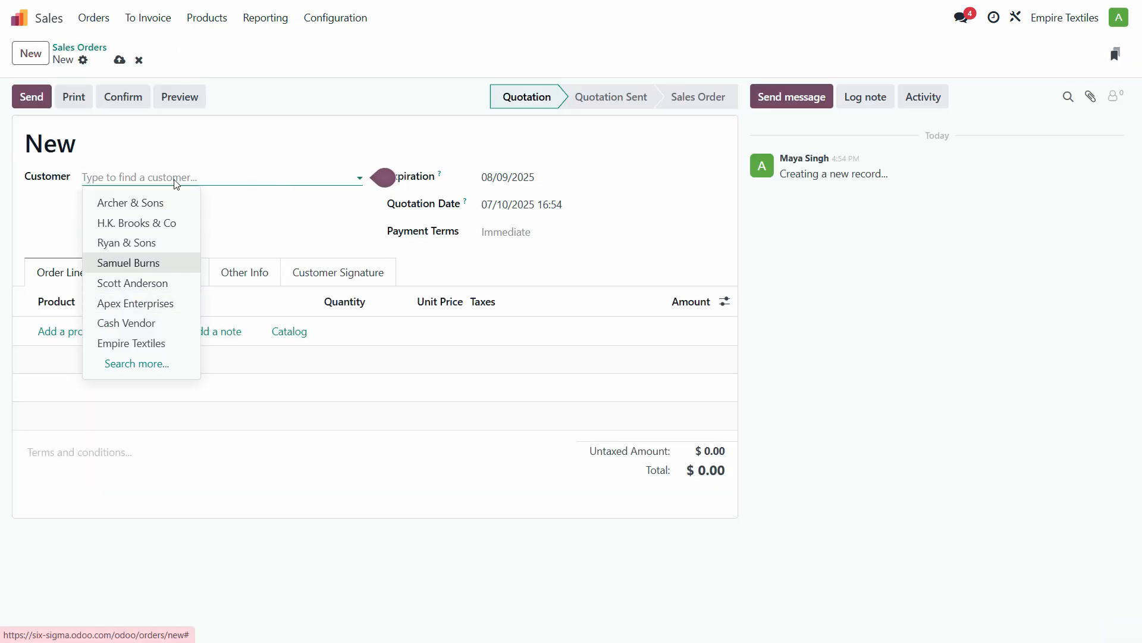
pyautogui.click(199, 180)
pyautogui.write('vvs')
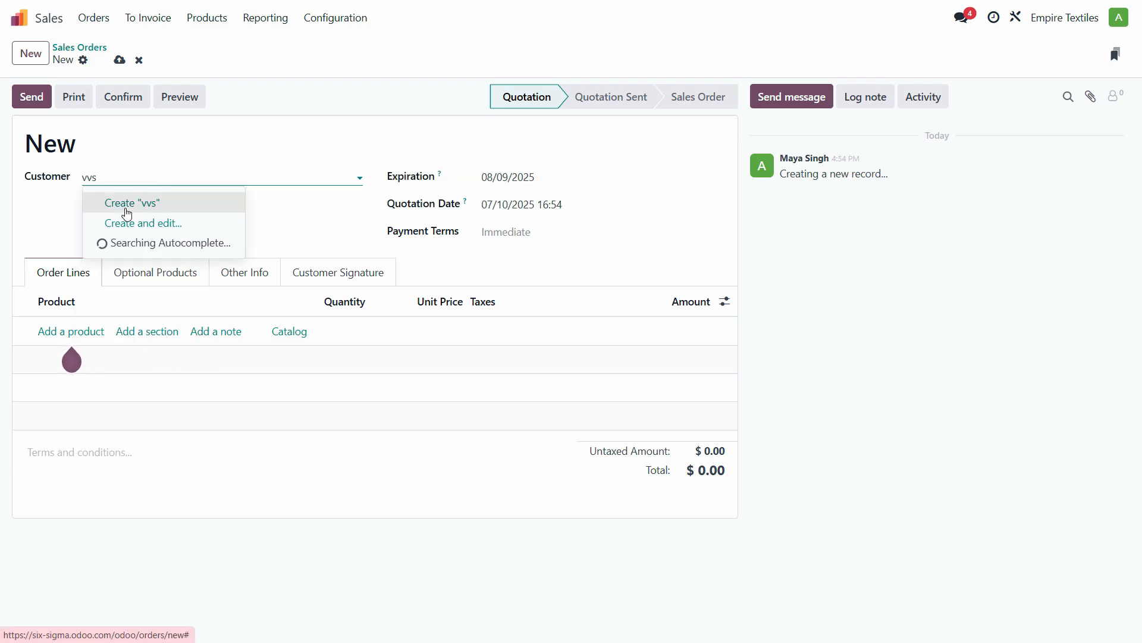
pyautogui.moveTo(83, 178); pyautogui.dragTo(113, 186)
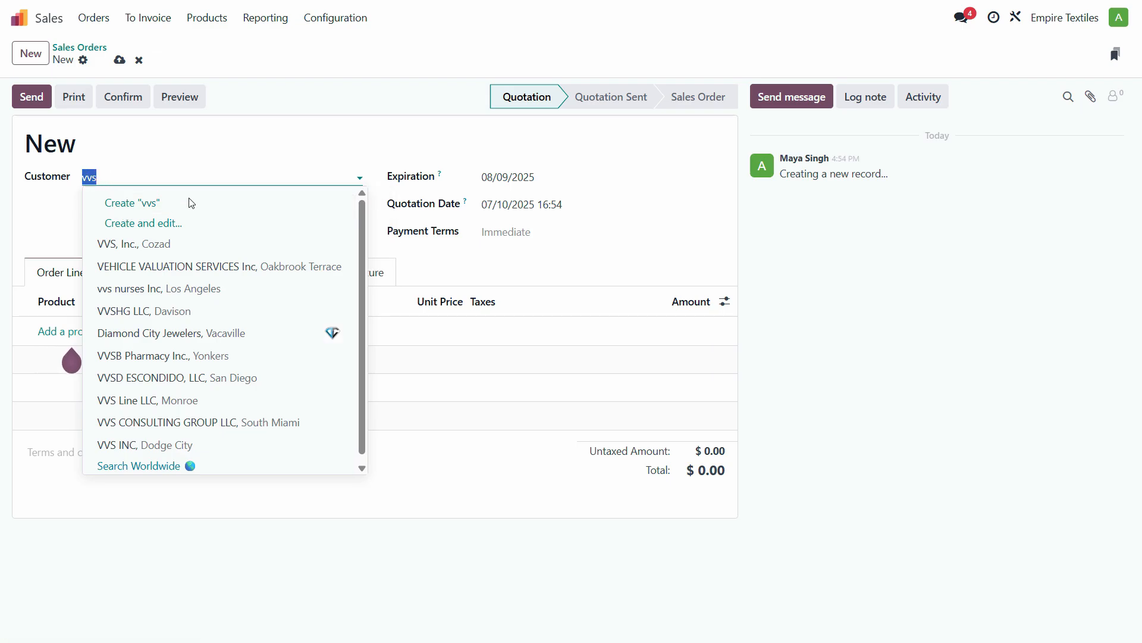
pyautogui.press('BackSpace')
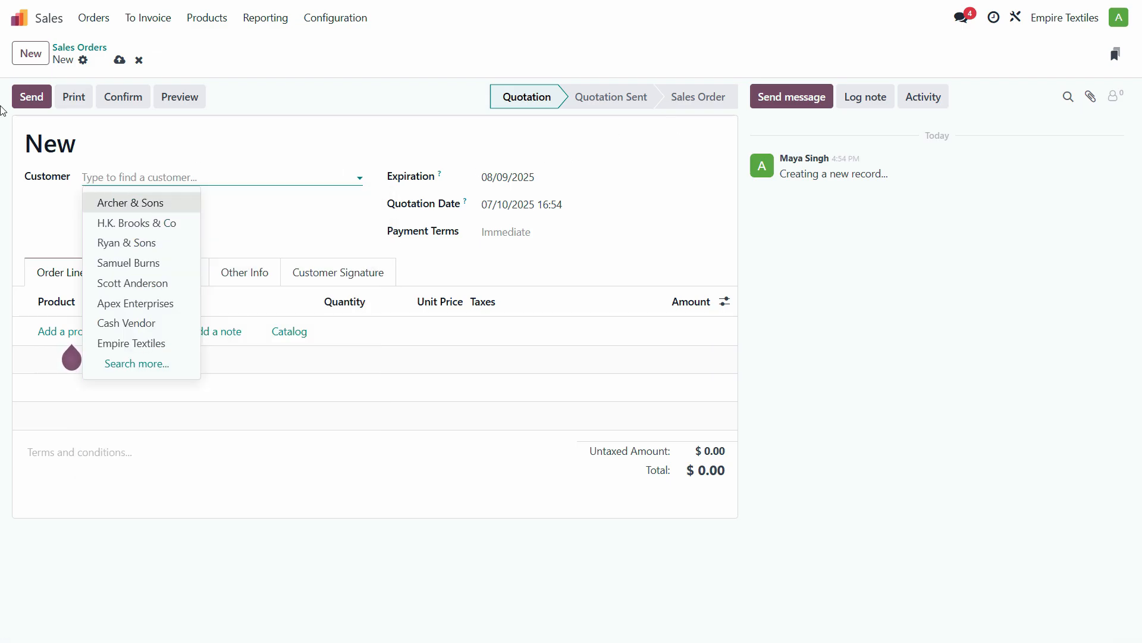
pyautogui.click(524, 120)
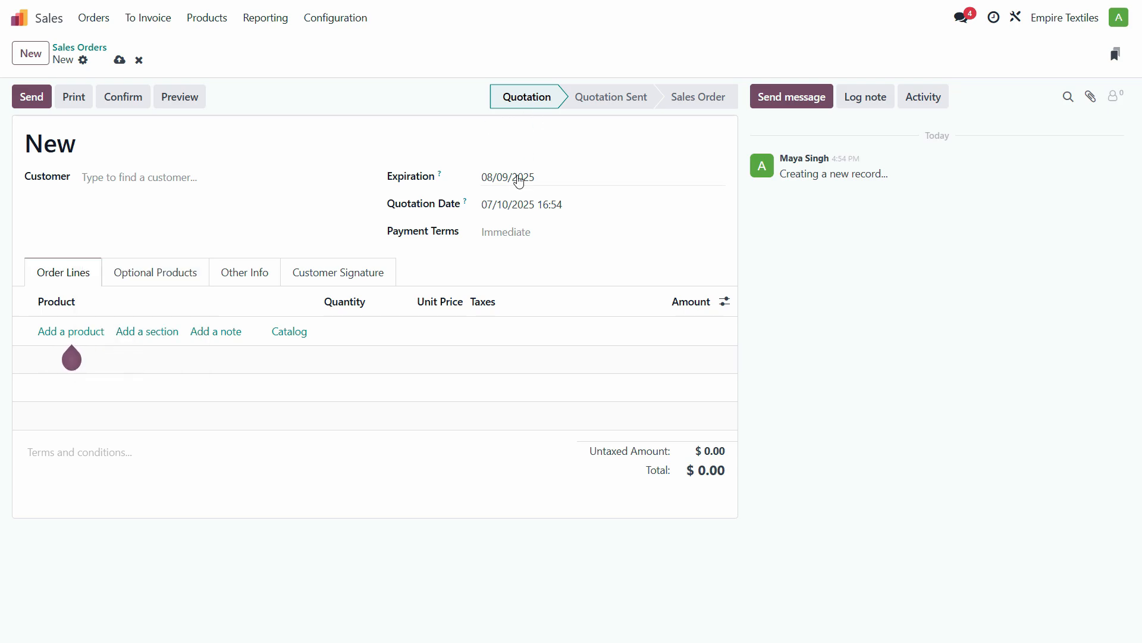
# Set the new quotation's expiration date to 01/31/2025
pyautogui.click(519, 181)
pyautogui.click(608, 219)
pyautogui.click(493, 266)
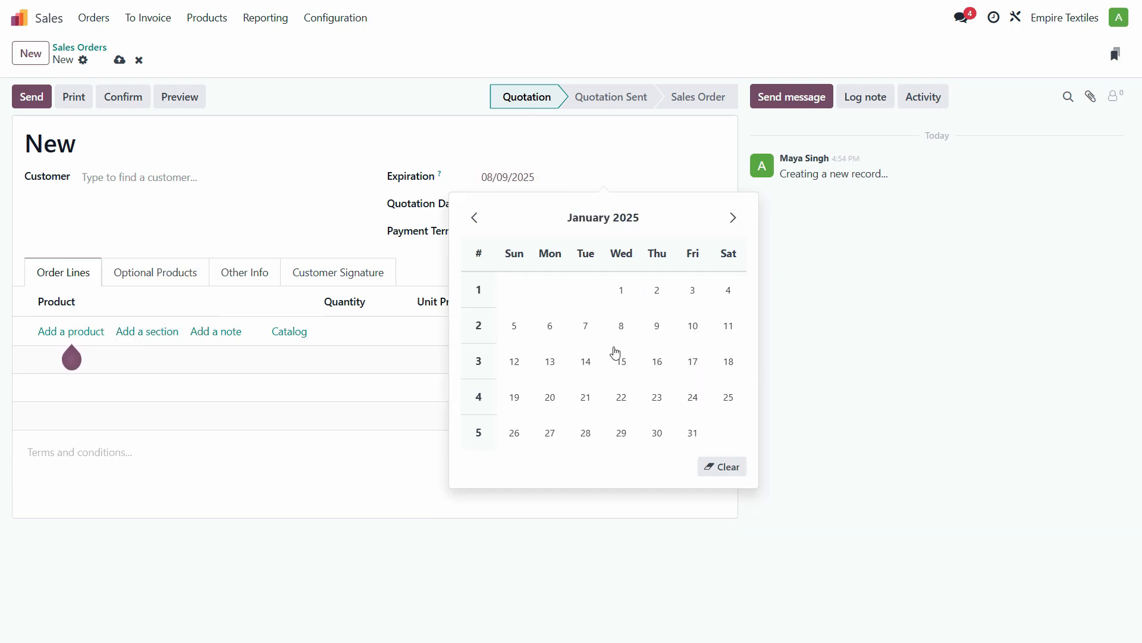
pyautogui.click(695, 434)
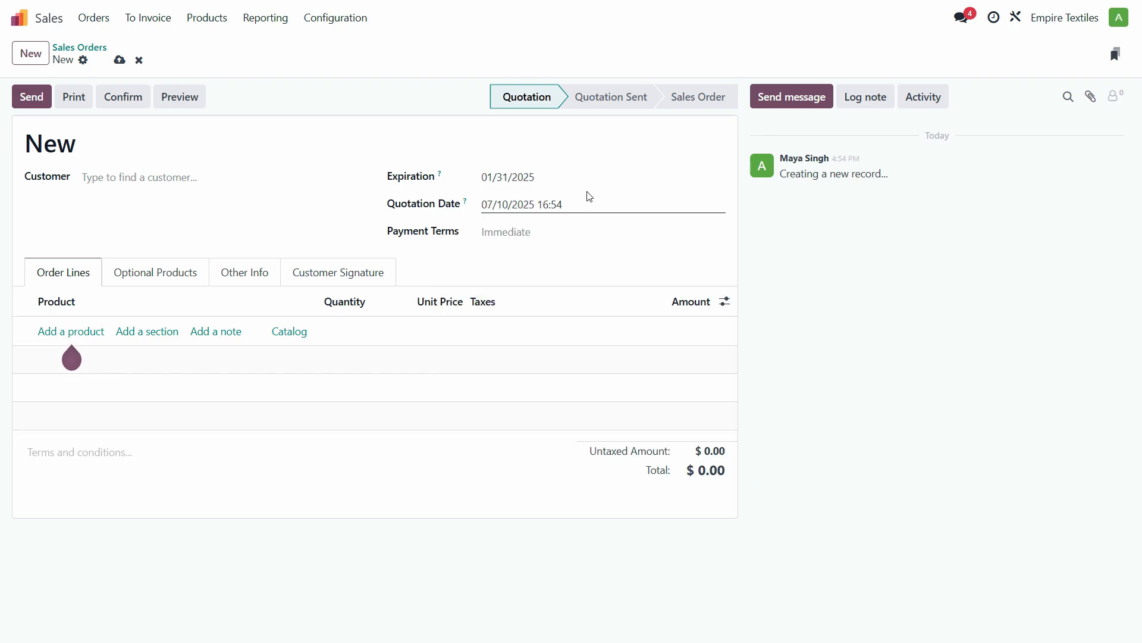
# Set the quotation date to 01/12/2025 and the payment terms to 30 Days
pyautogui.click(524, 205)
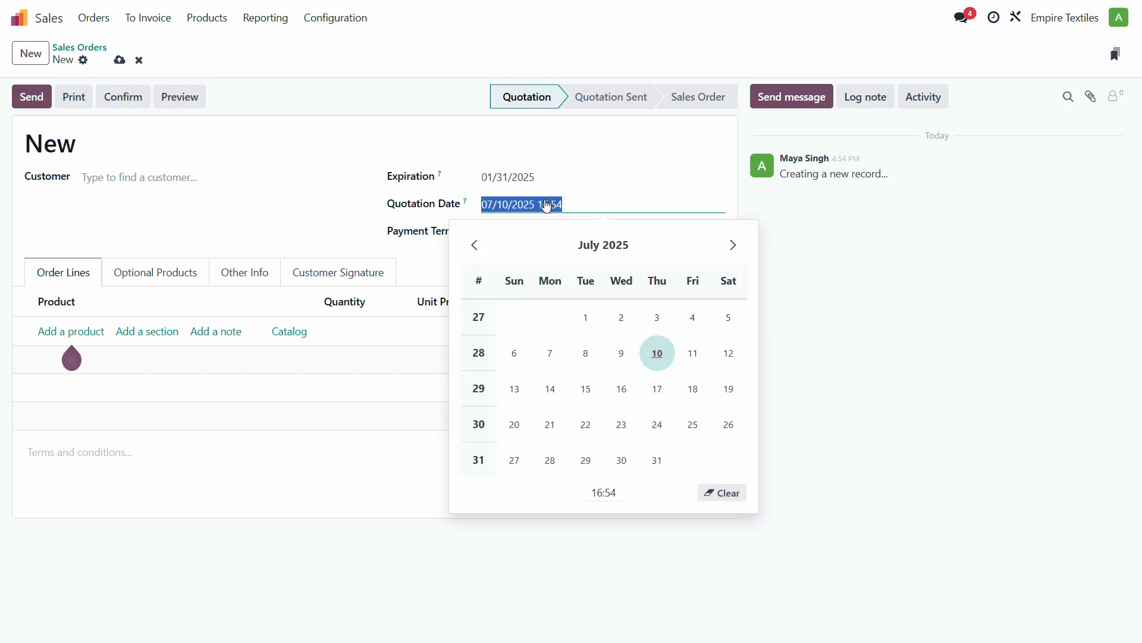
pyautogui.click(578, 244)
pyautogui.click(495, 300)
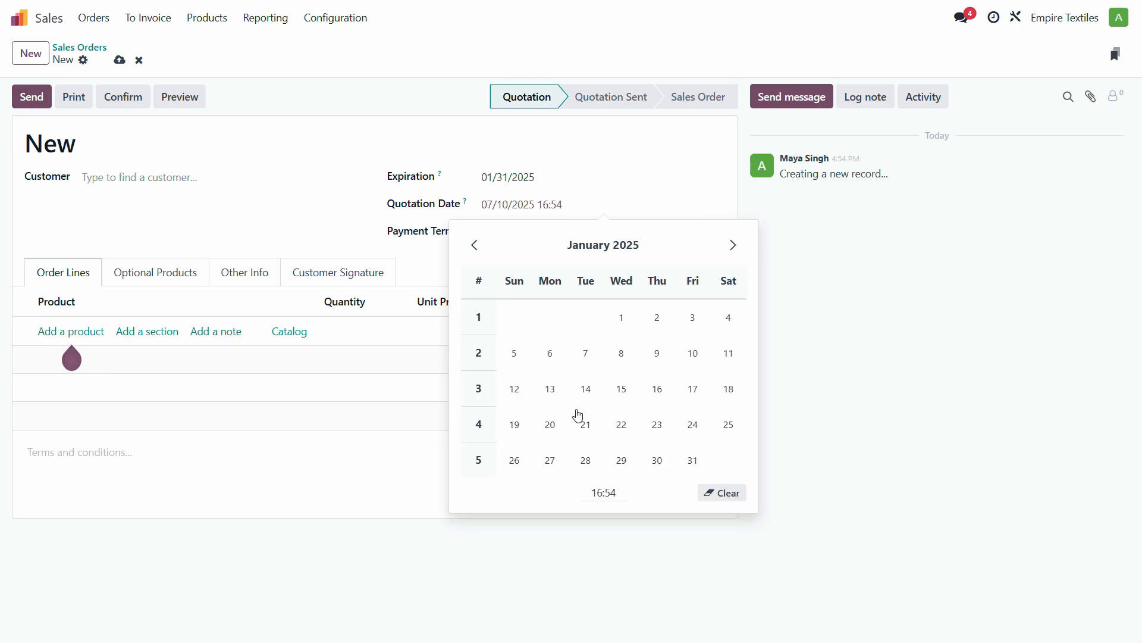
pyautogui.click(515, 393)
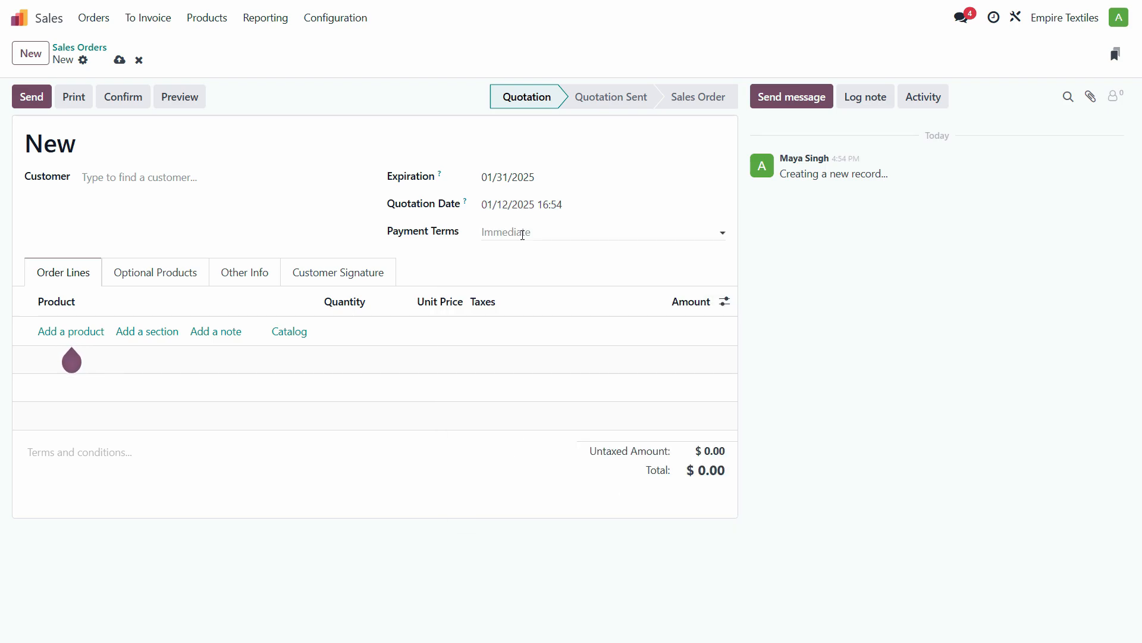
pyautogui.click(554, 232)
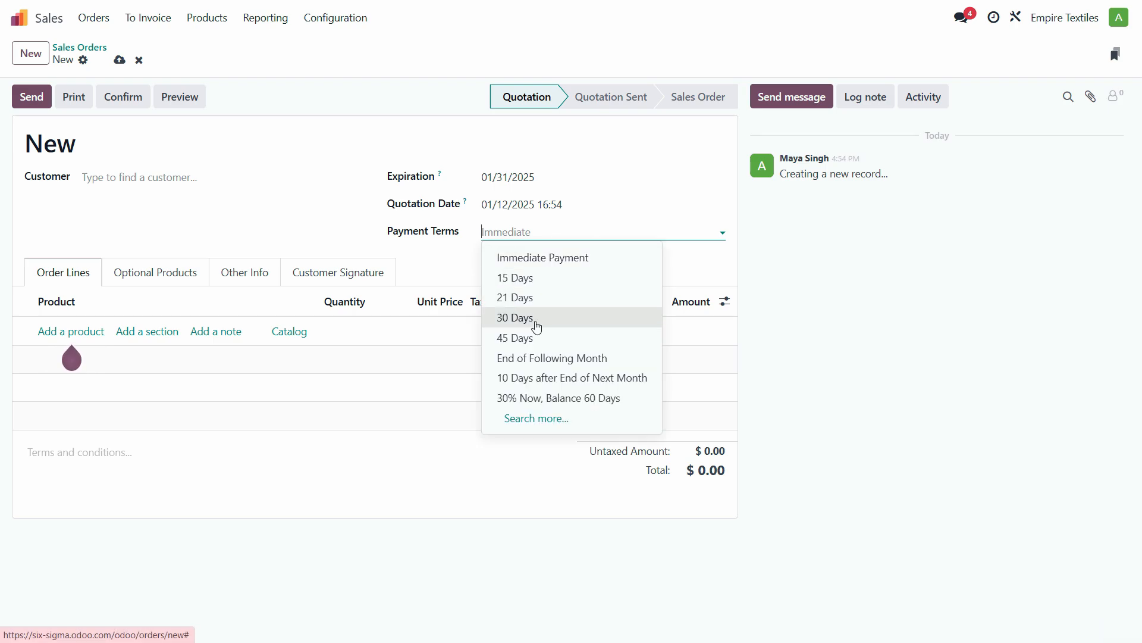
pyautogui.click(537, 327)
# Add Shirts with quantity 1,800 and unit price 400, as listed in the Excel transaction sheet, and select the customer
pyautogui.click(57, 332)
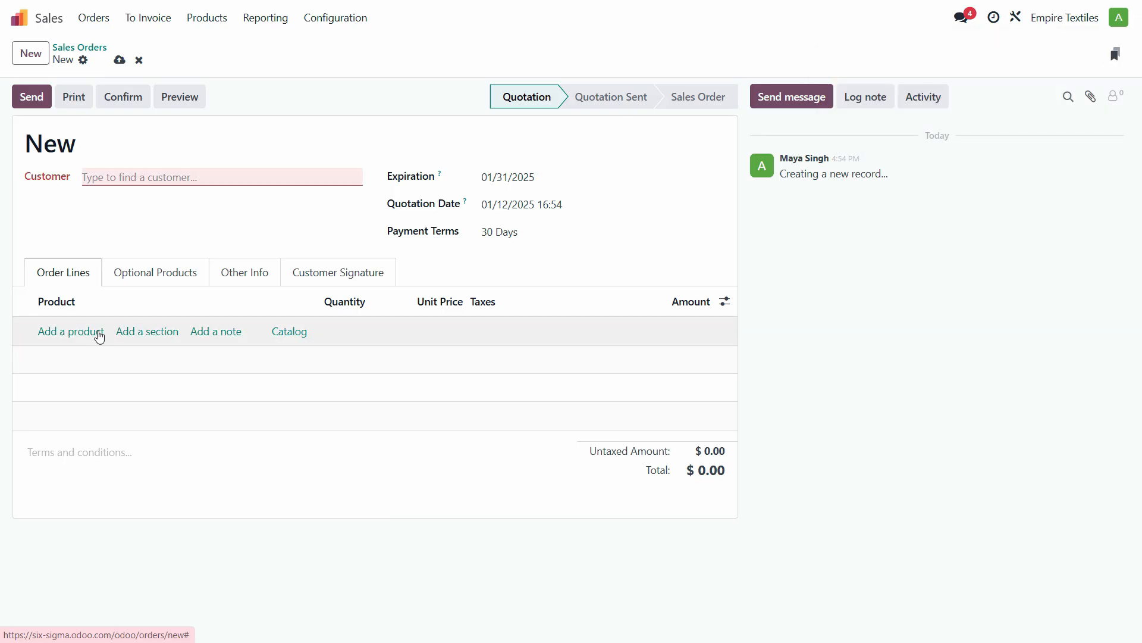
pyautogui.click(102, 332)
pyautogui.write('Shirts')
pyautogui.press('Tab')
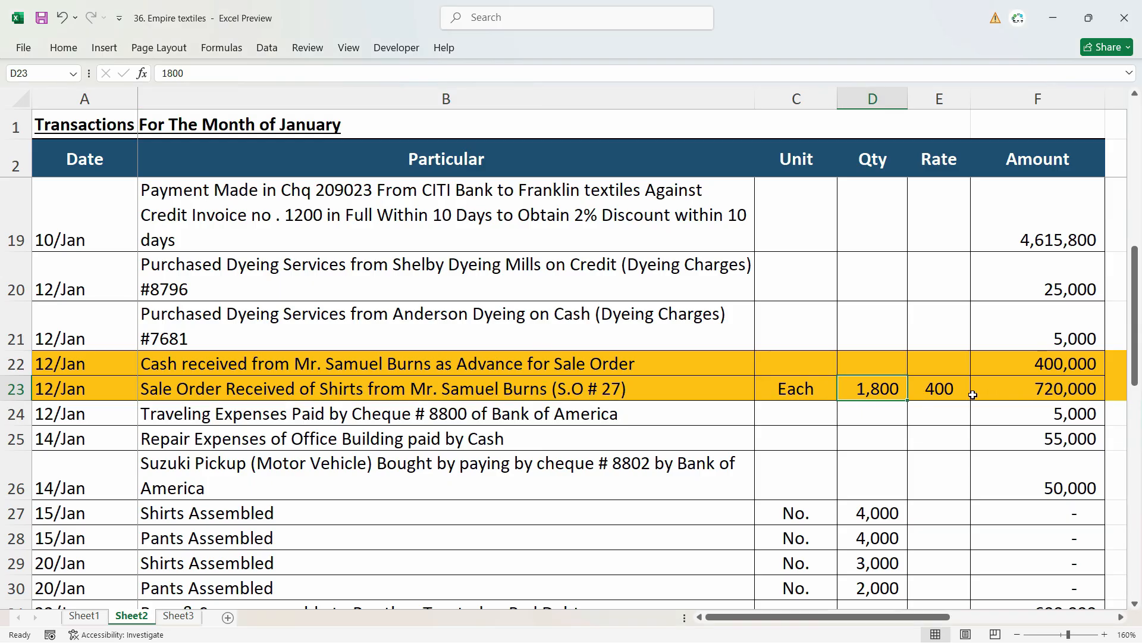
pyautogui.click(960, 394)
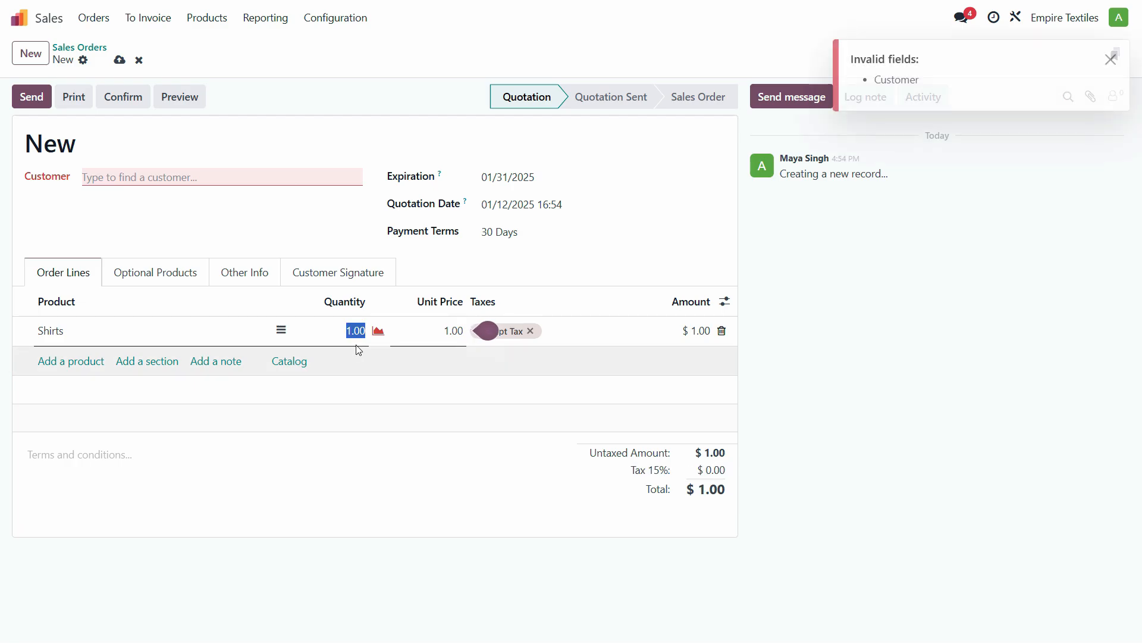
pyautogui.write('1,800')
pyautogui.press('Tab')
pyautogui.write('4')
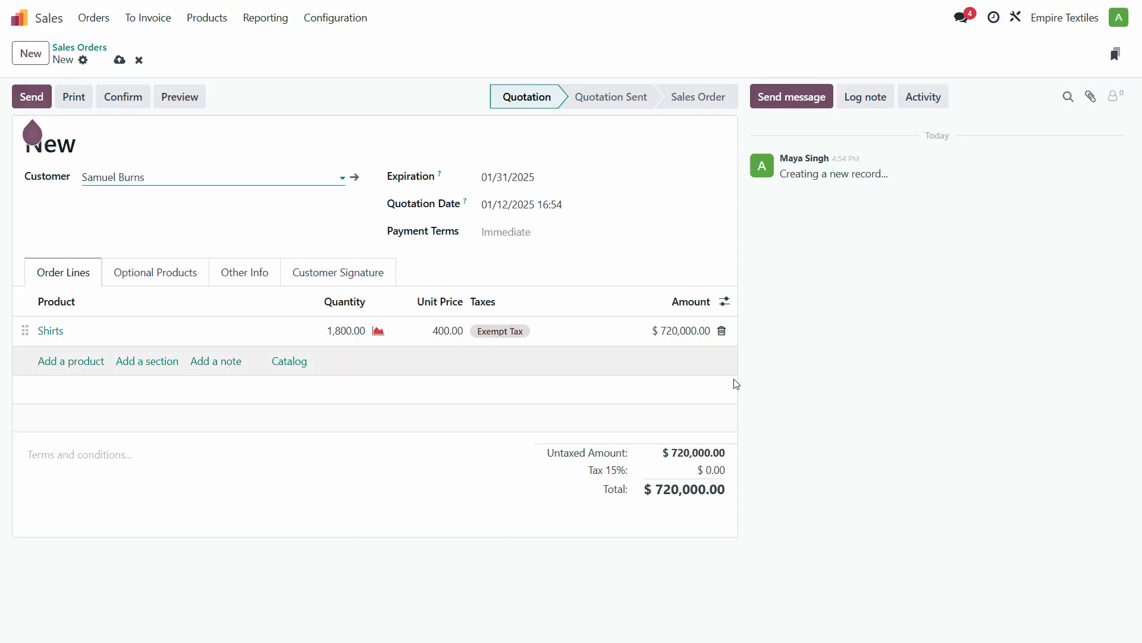
# Confirm the quotation as a sales order and compare its number with the S.O number in the Excel transaction sheet
pyautogui.click(665, 331)
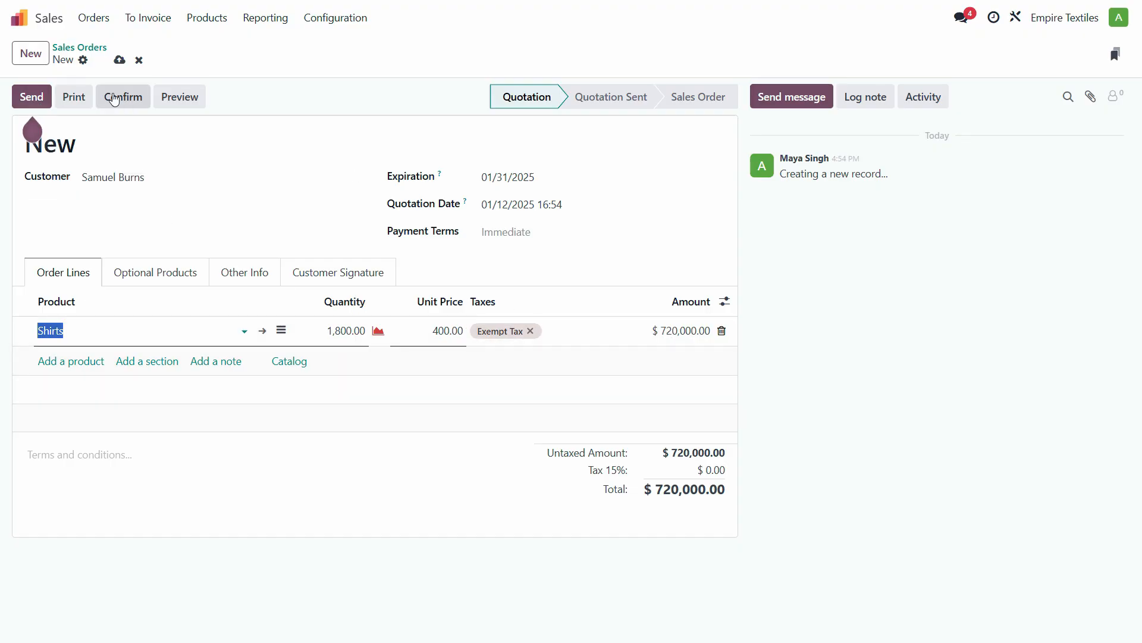
pyautogui.click(115, 99)
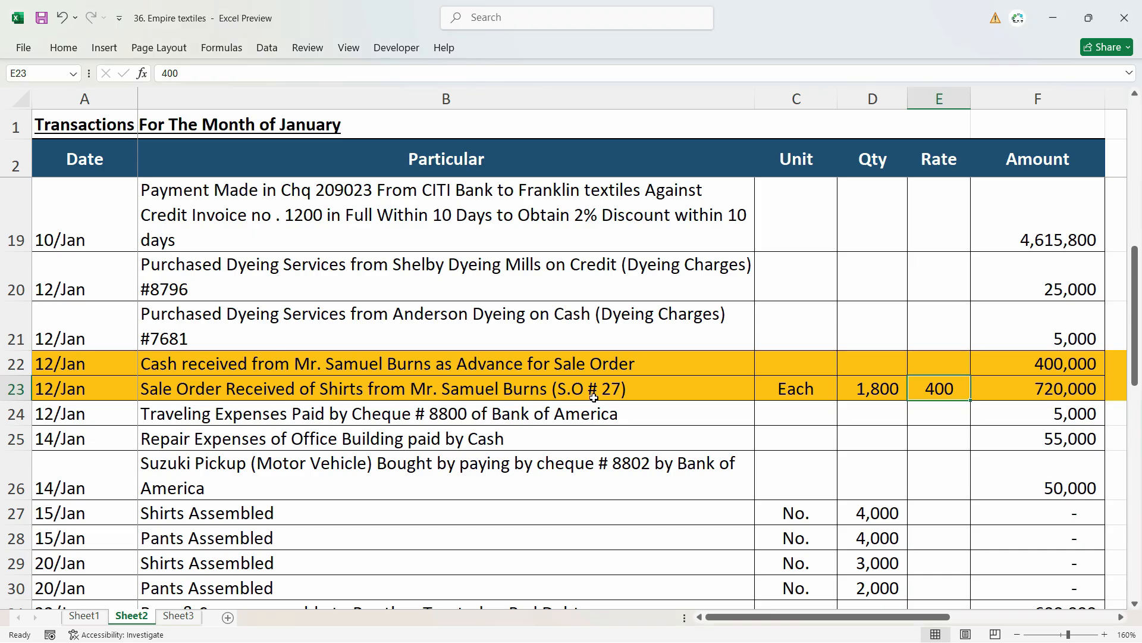
pyautogui.click(611, 397)
pyautogui.hotkey('alt', 'Tab')
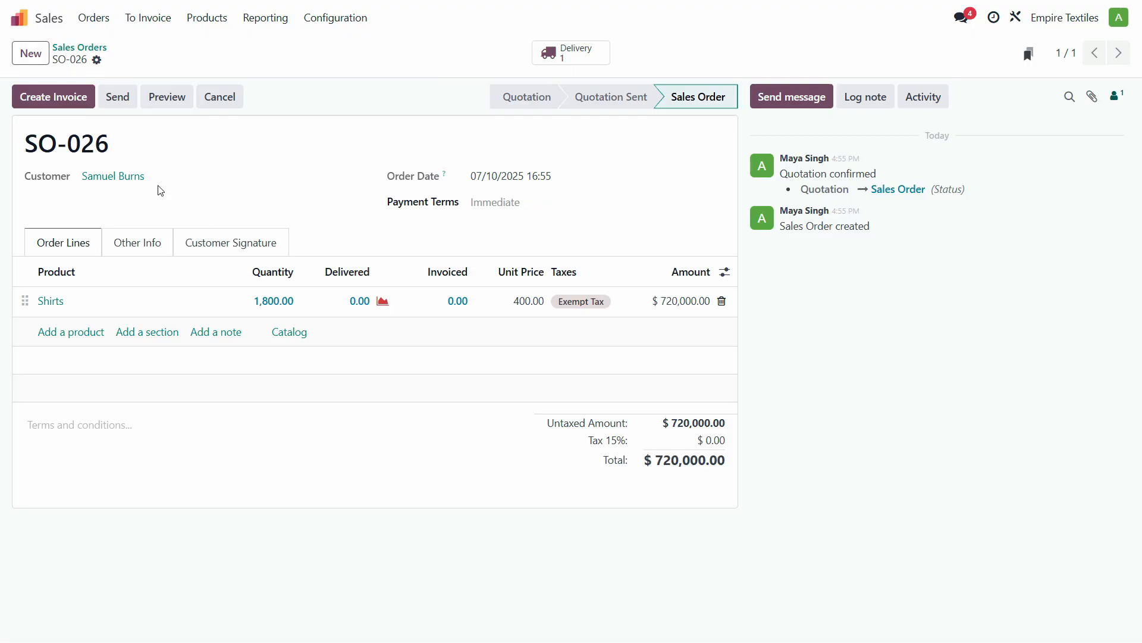
pyautogui.hotkey('alt', 'Tab')
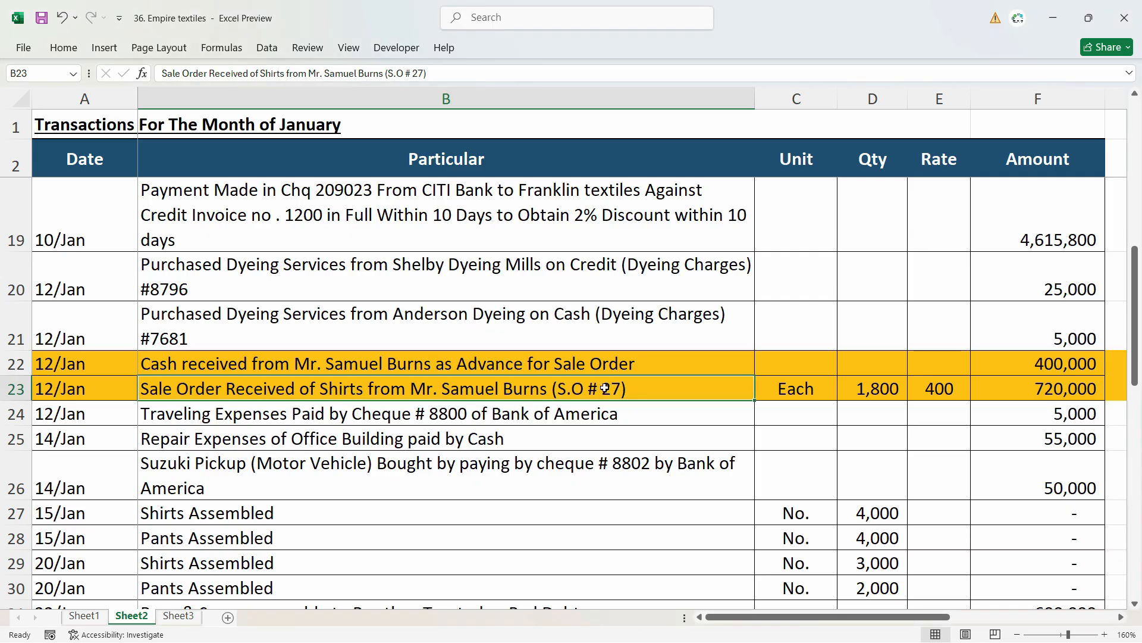
pyautogui.hotkey('alt', 'Tab')
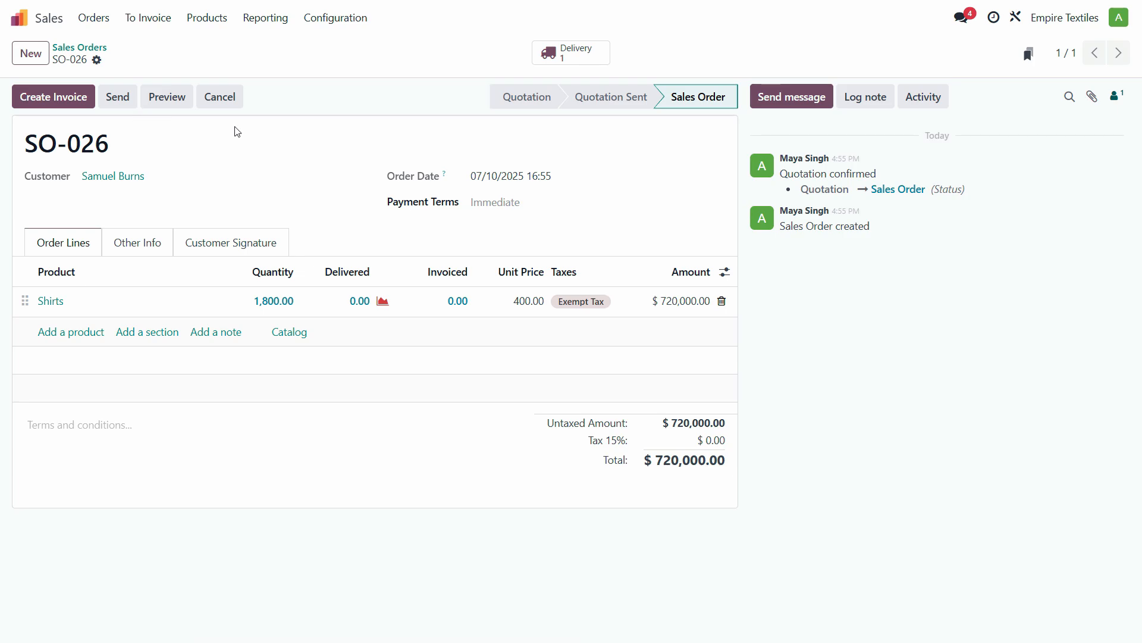
# Cancel the shirts sales order and go to the quotations list
pyautogui.click(222, 102)
pyautogui.click(357, 372)
pyautogui.click(79, 47)
pyautogui.click(108, 24)
pyautogui.click(112, 47)
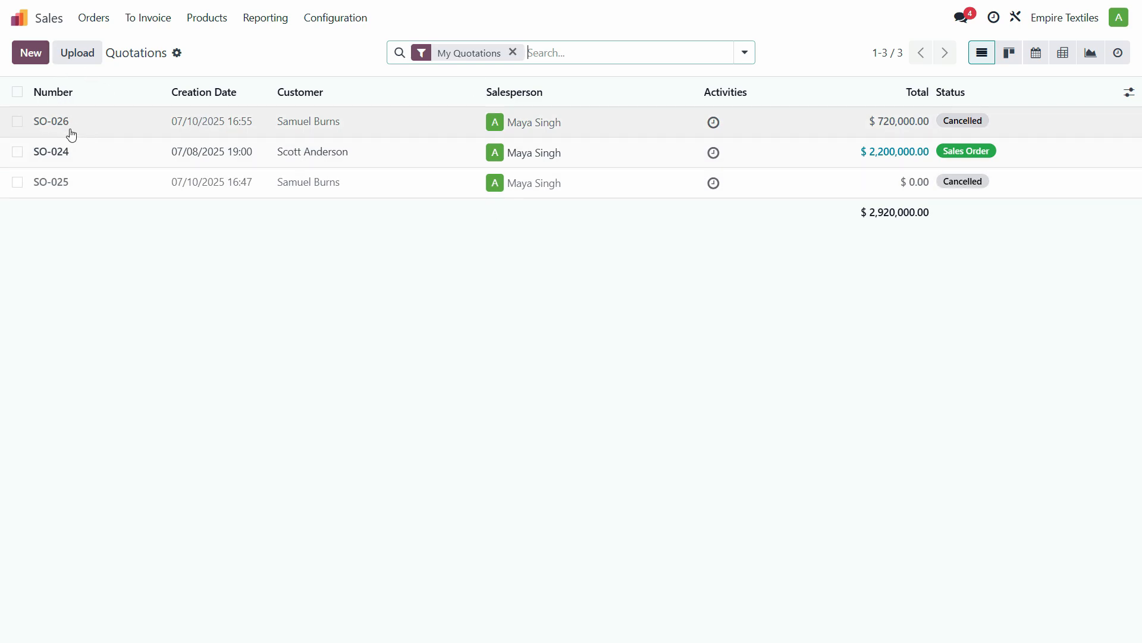
# Search the technical sequences for "sales" and open the Sales Order sequence to check its next number
pyautogui.click(18, 27)
pyautogui.write('seq')
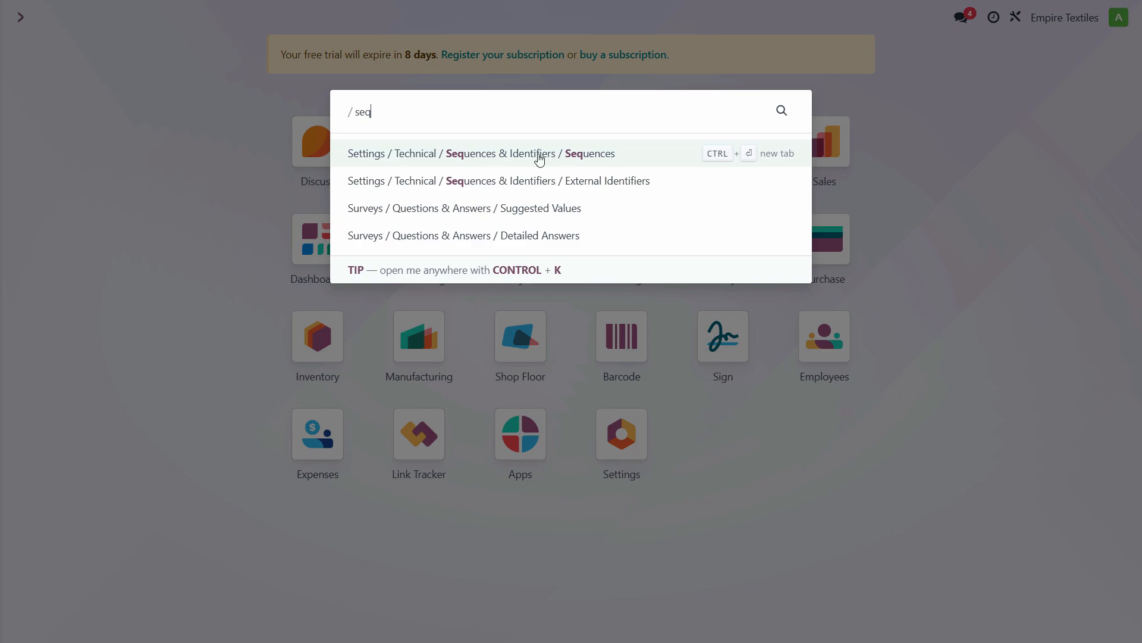
pyautogui.click(624, 162)
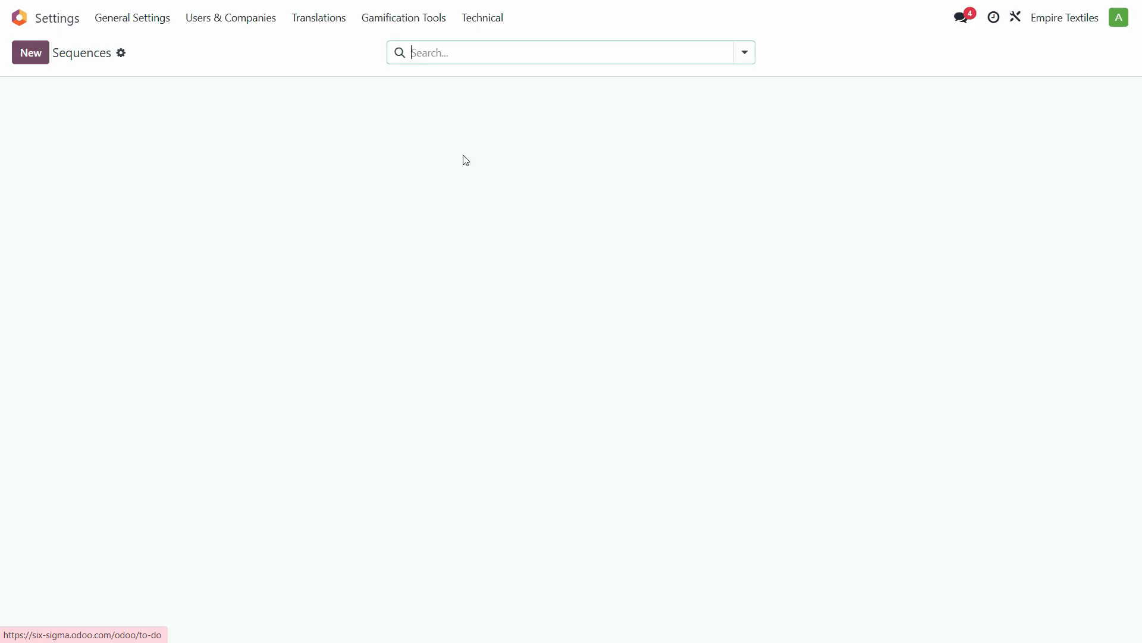
pyautogui.click(538, 52)
pyautogui.write('sales')
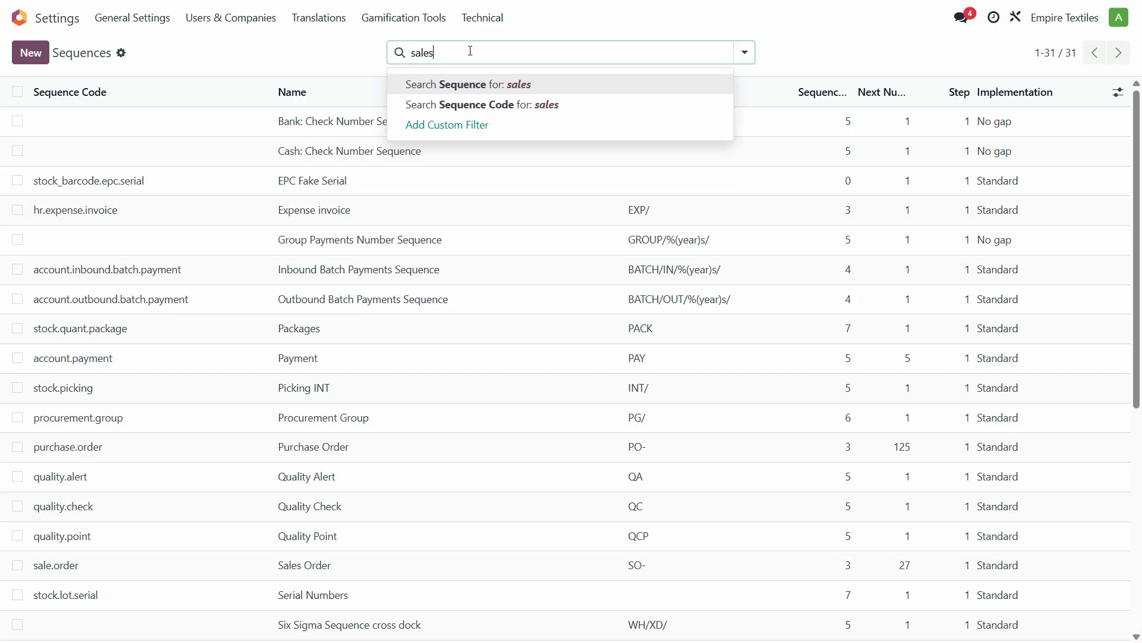
pyautogui.press('Return')
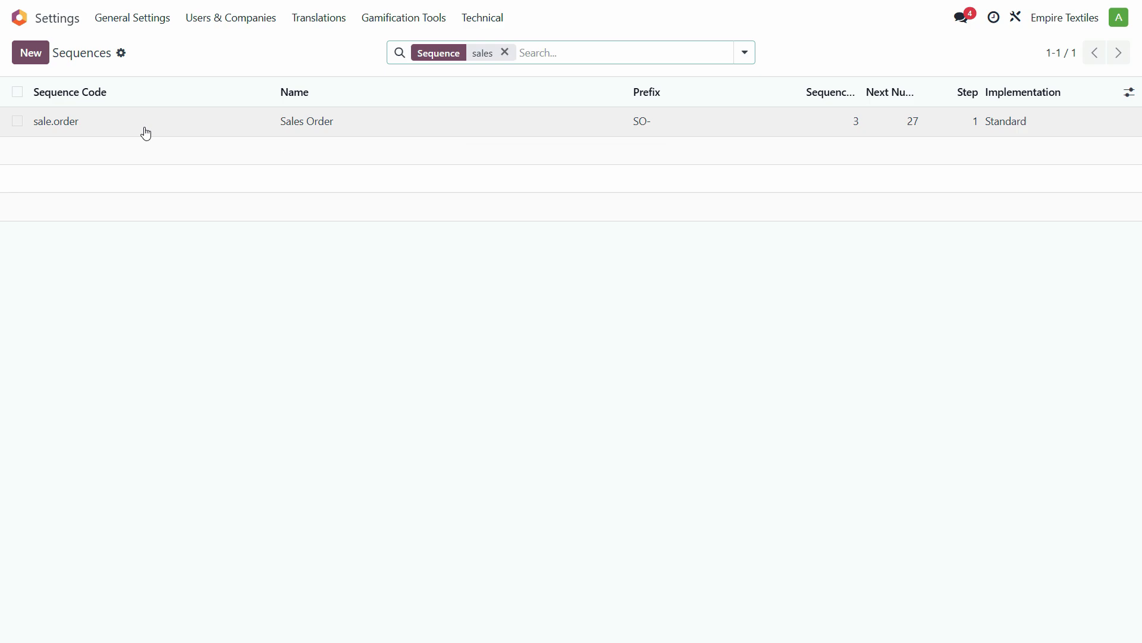
pyautogui.click(145, 133)
pyautogui.doubleClick(679, 263)
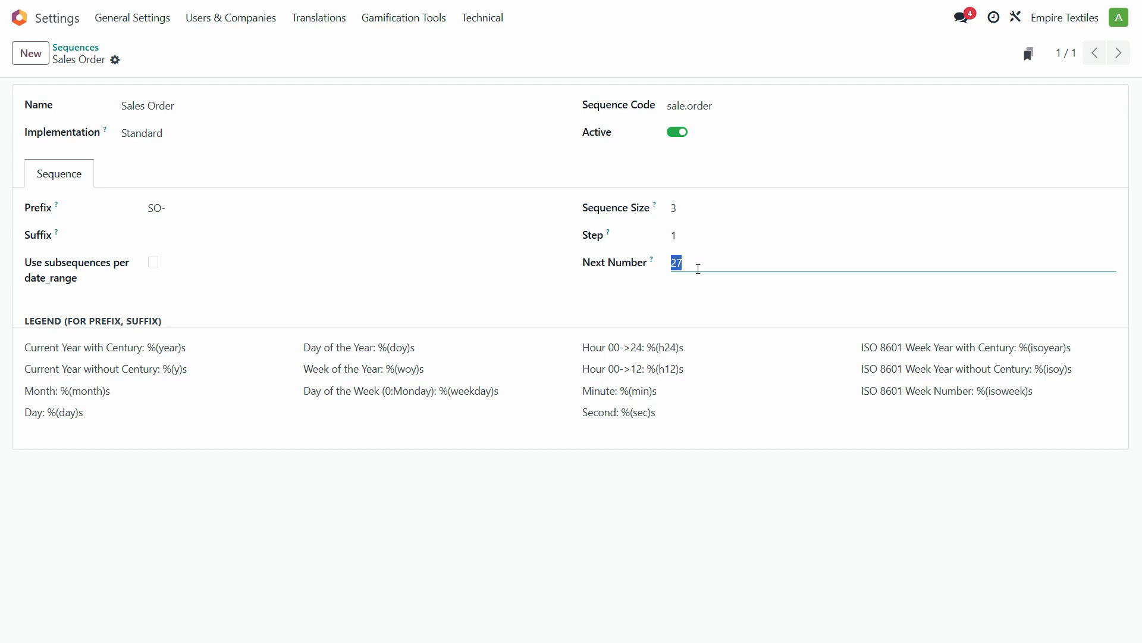
# Reopen the cancelled shirts order from the quotations list, set it back to a quotation and confirm it to check its number
pyautogui.click(19, 18)
pyautogui.click(830, 156)
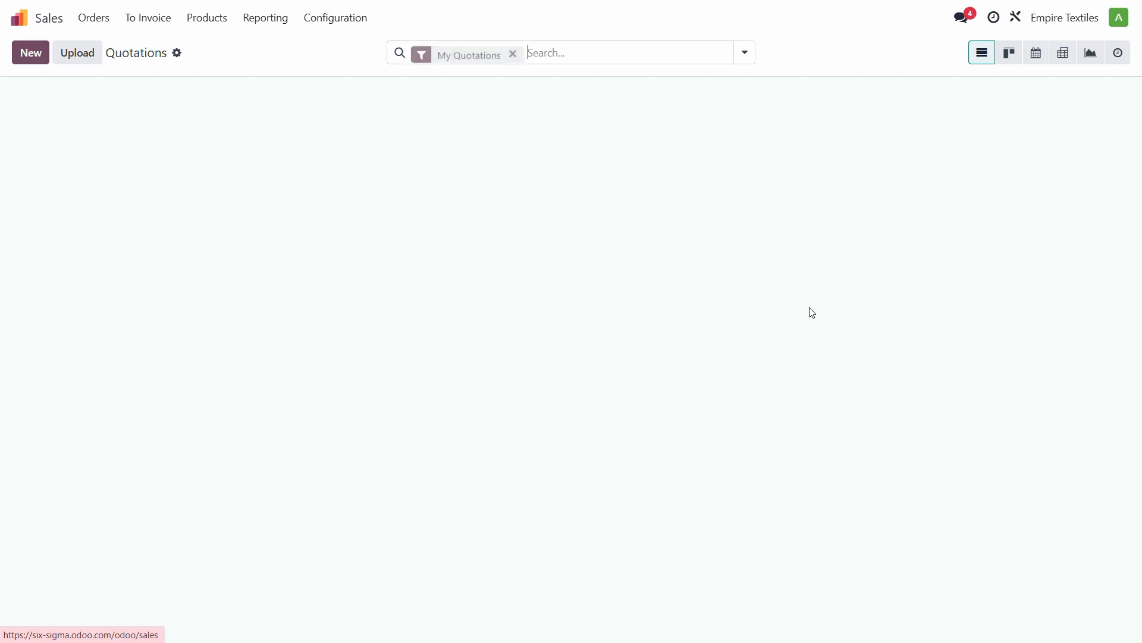
pyautogui.click(284, 133)
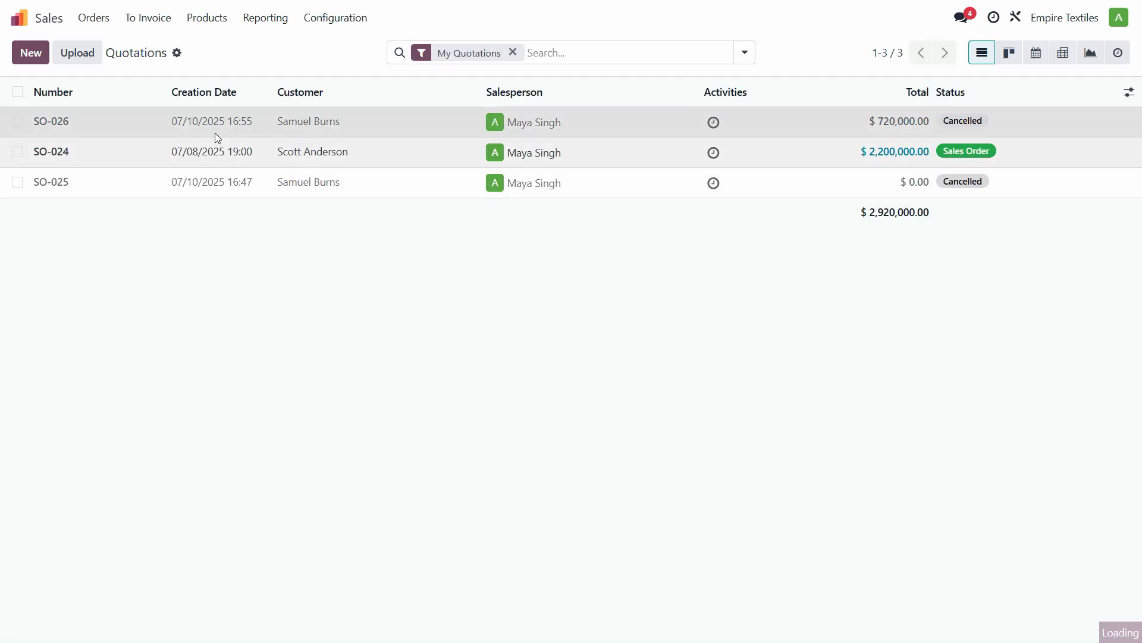
pyautogui.click(156, 95)
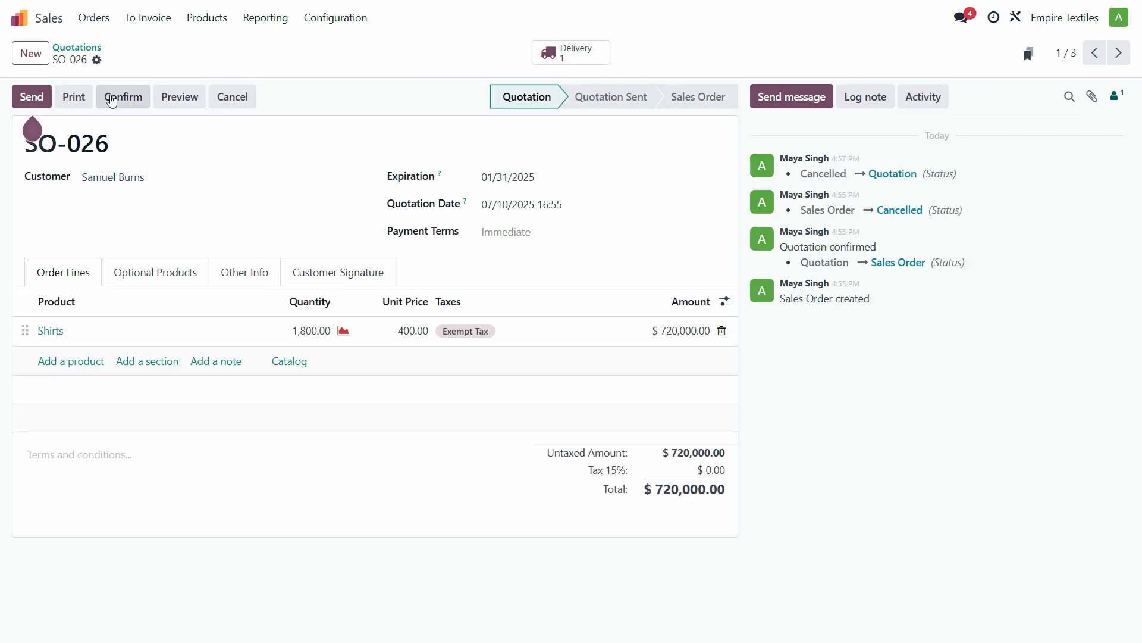
pyautogui.click(103, 101)
pyautogui.doubleClick(98, 146)
# Cancel the reconfirmed shirts order and return to the quotations list
pyautogui.click(205, 107)
pyautogui.click(359, 375)
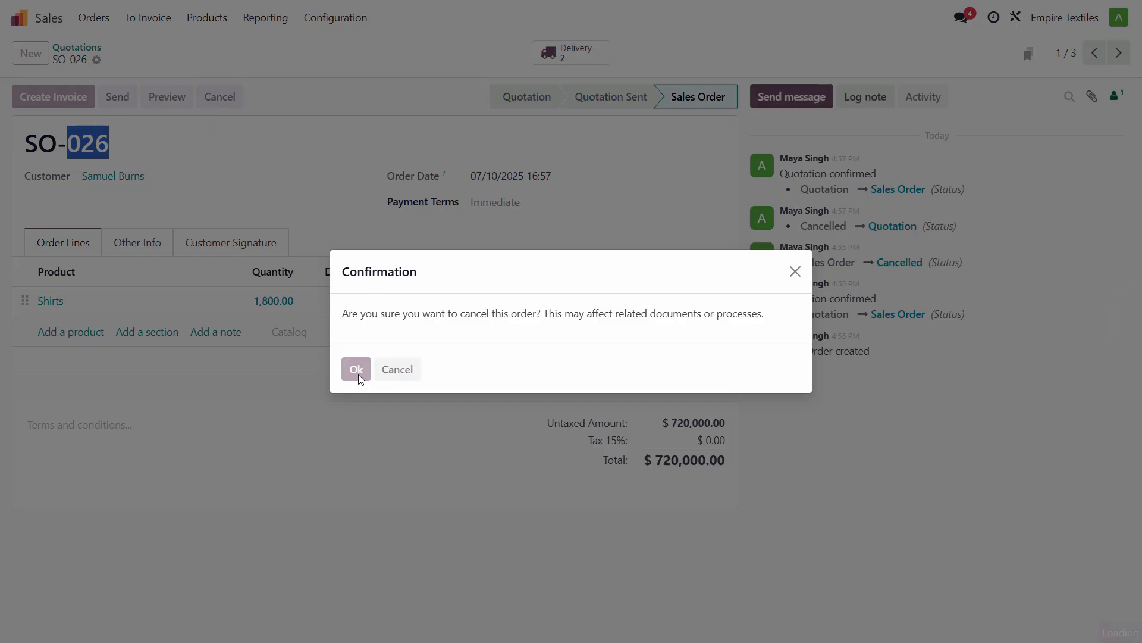
pyautogui.click(76, 48)
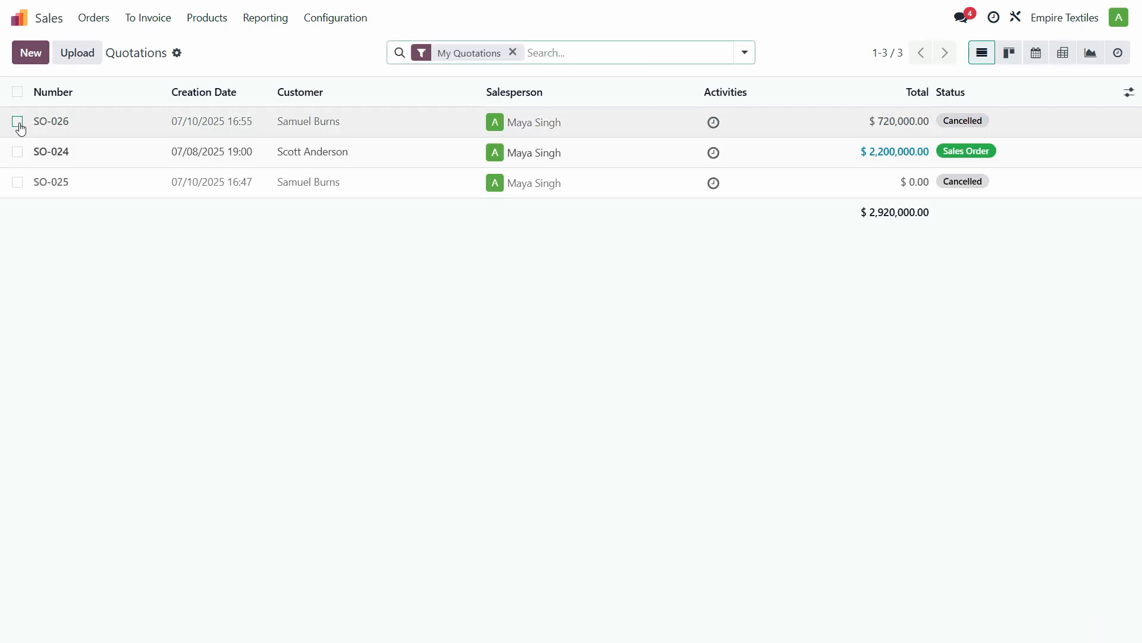
# Duplicate the cancelled 720,000 shirts order from the quotations list and open the new copy
pyautogui.click(17, 121)
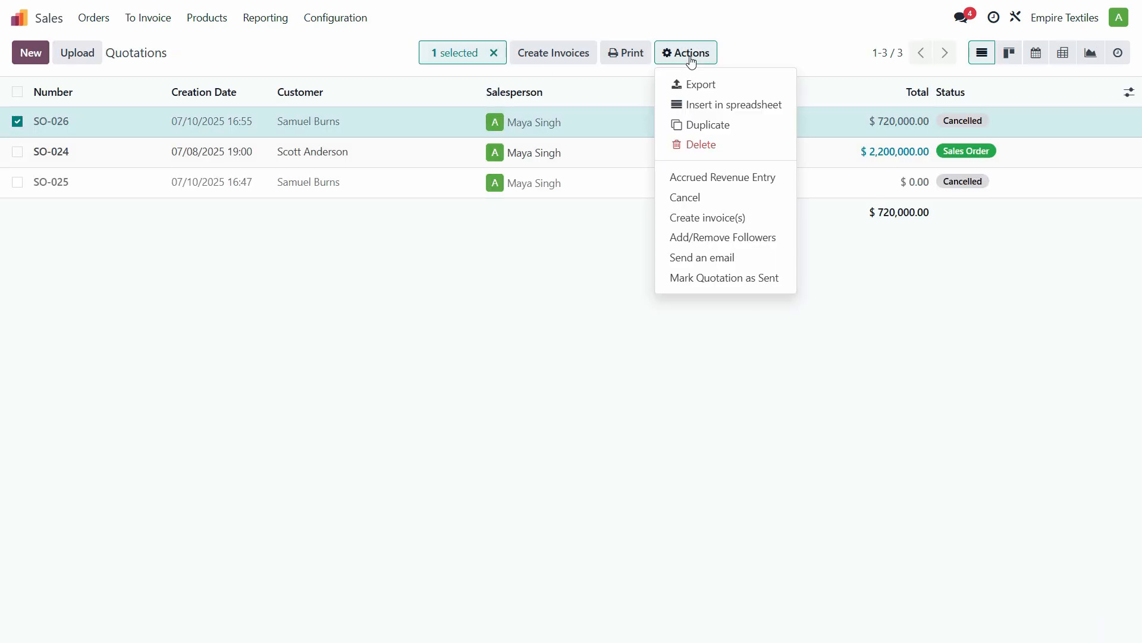
pyautogui.click(701, 126)
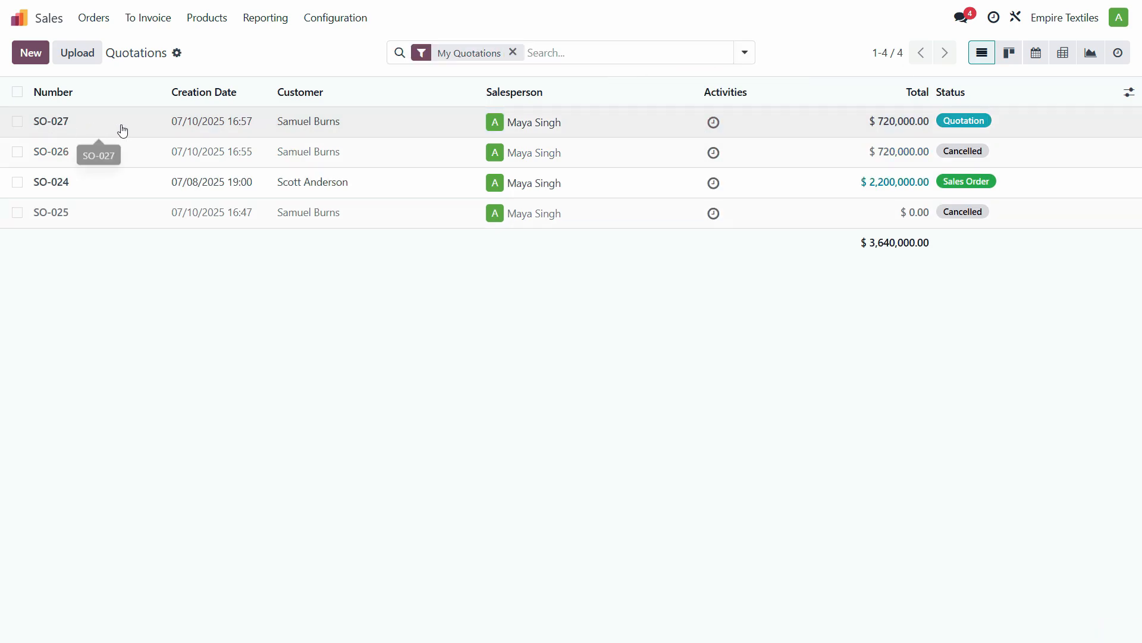
pyautogui.click(123, 130)
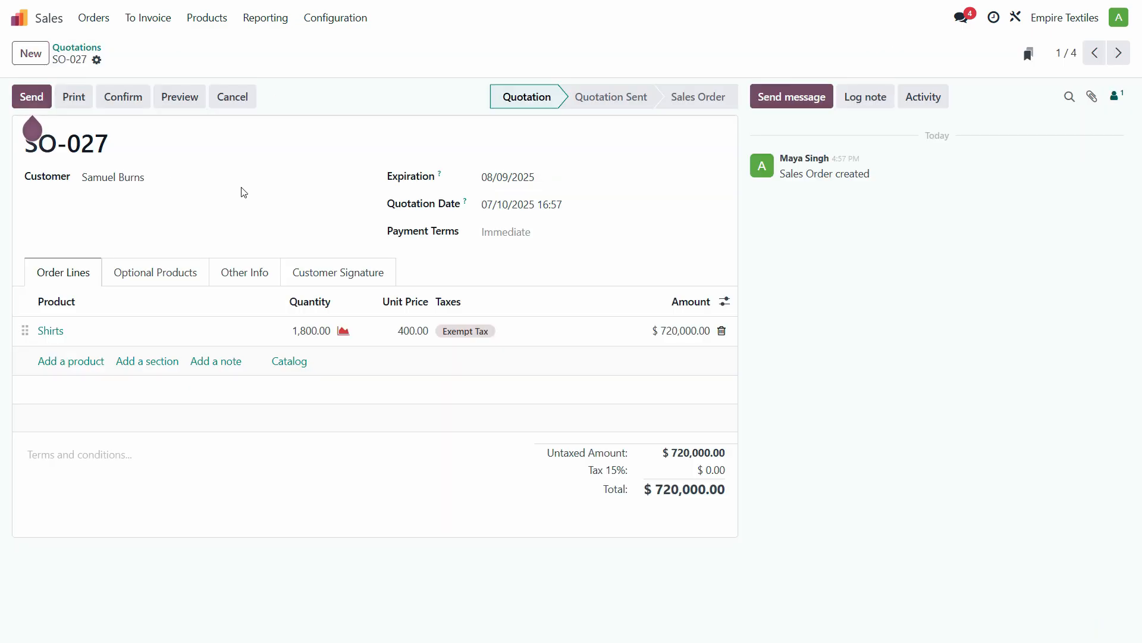
# Set the copied quotation's expiration to 01/31/2025 and its quotation date to 01/12/2025, and confirm it as a sales order
pyautogui.click(528, 183)
pyautogui.click(541, 226)
pyautogui.click(487, 265)
pyautogui.click(690, 433)
pyautogui.click(533, 209)
pyautogui.click(500, 296)
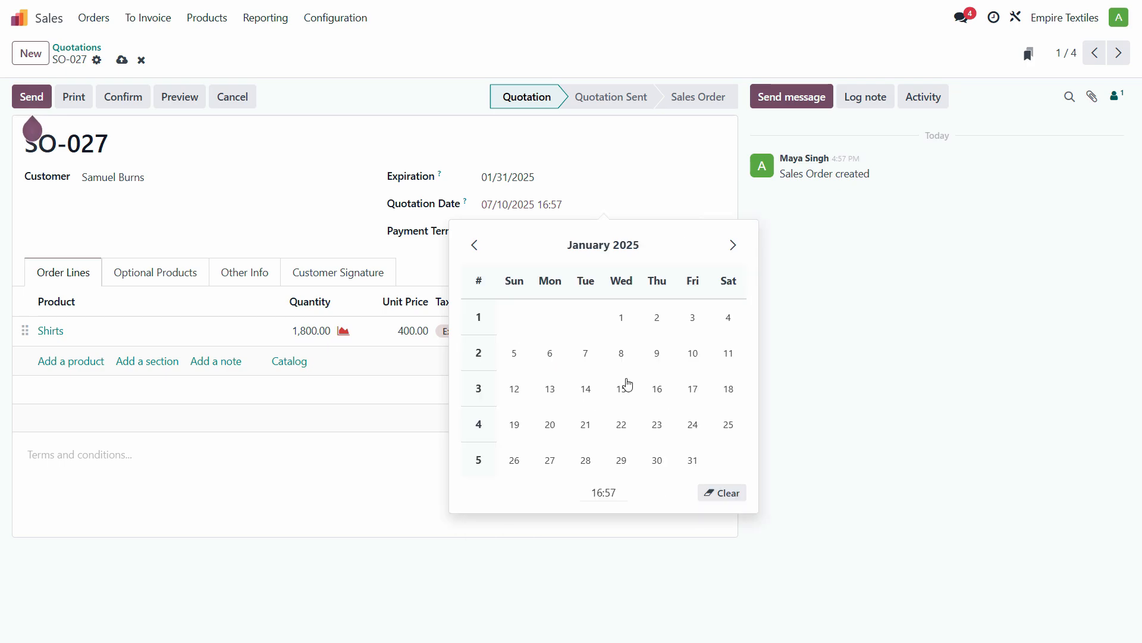
pyautogui.click(527, 392)
pyautogui.press('Escape')
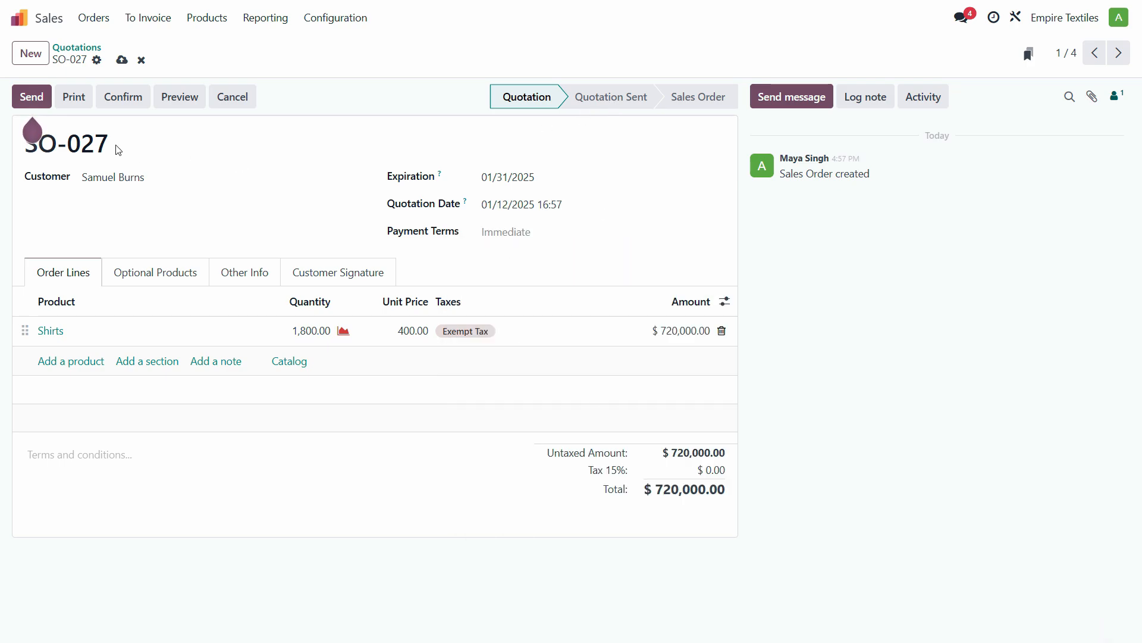
pyautogui.click(694, 104)
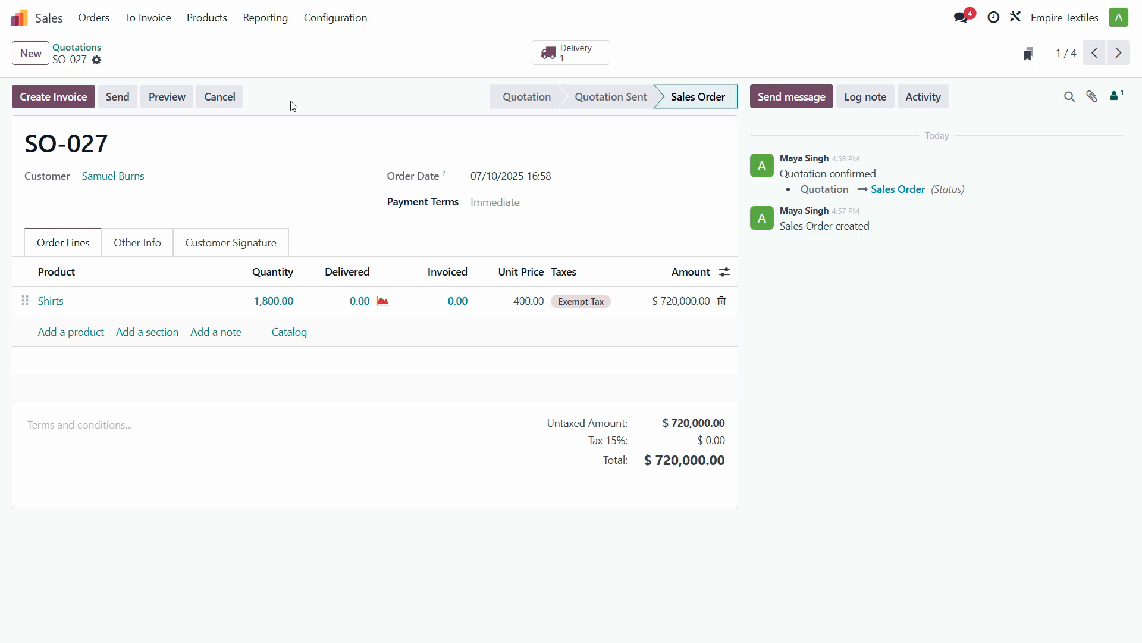
# Create a draft down payment invoice for a fixed amount of 400,000 from the shirts sales order
pyautogui.click(36, 105)
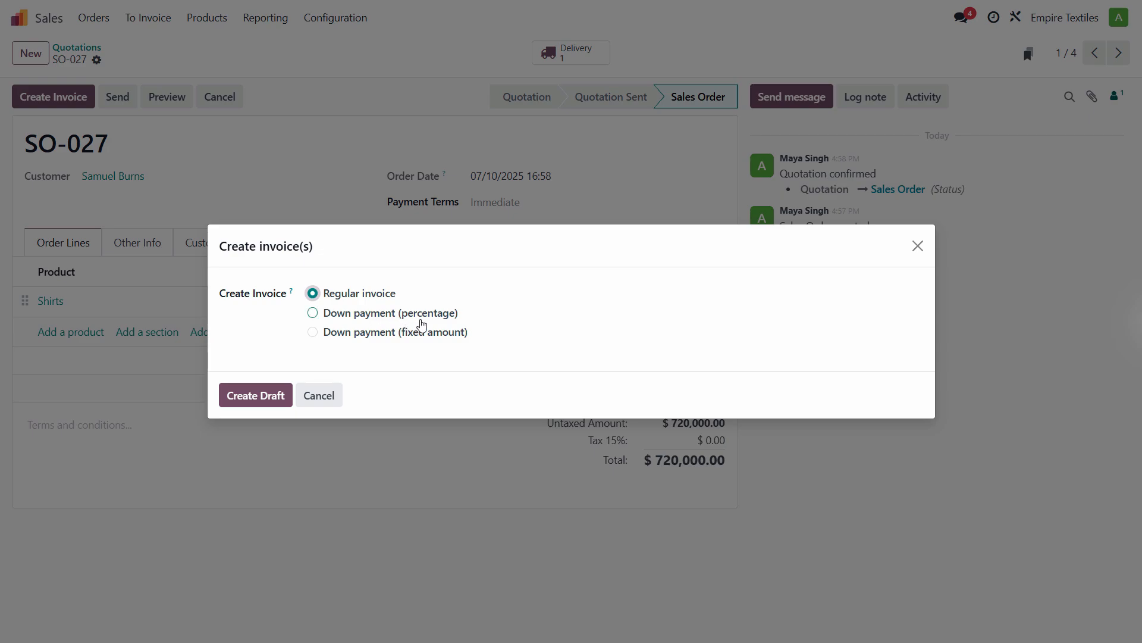
pyautogui.click(319, 335)
pyautogui.click(373, 343)
pyautogui.write('4')
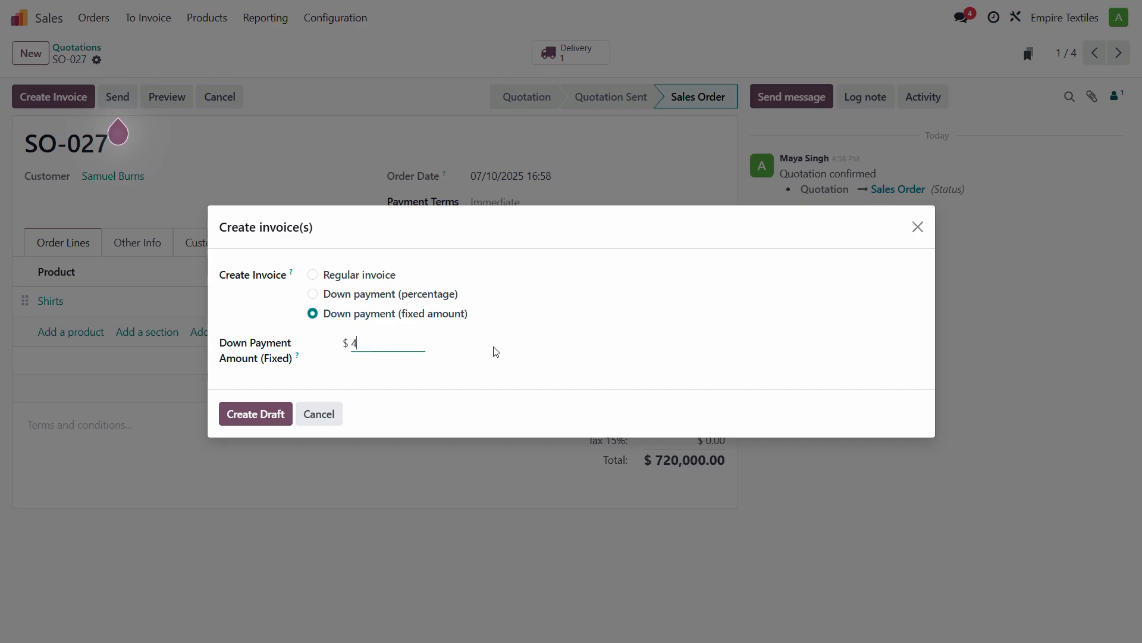
pyautogui.write('00000')
pyautogui.click(255, 421)
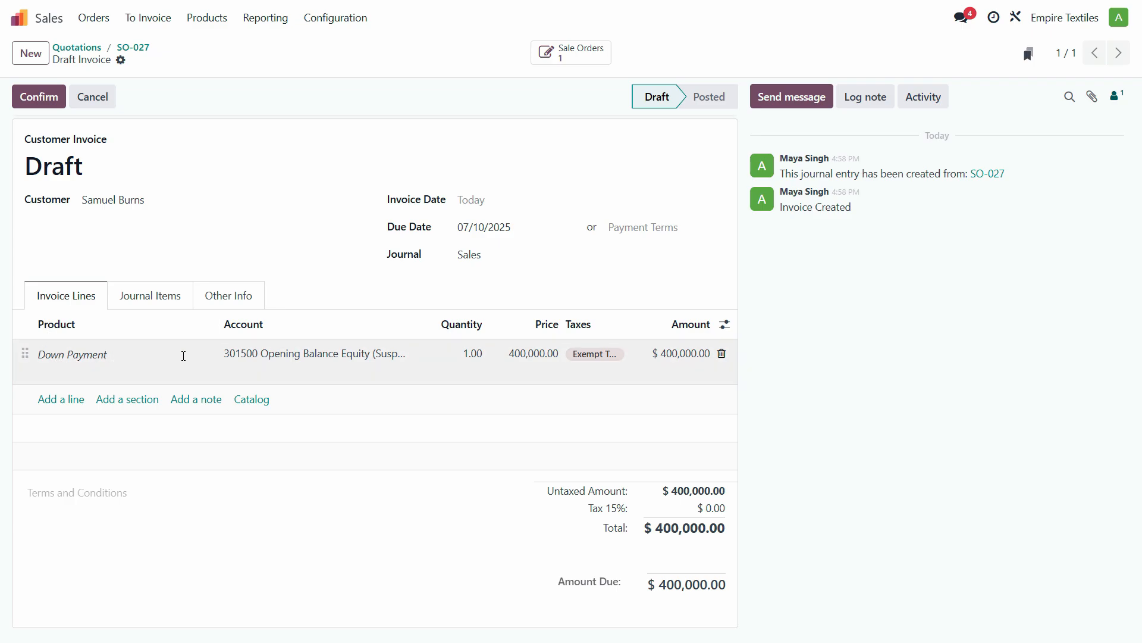
# Look through the unfiltered account list of the Down Payment line for a suitable customer advance account and a free liability code
pyautogui.click(232, 352)
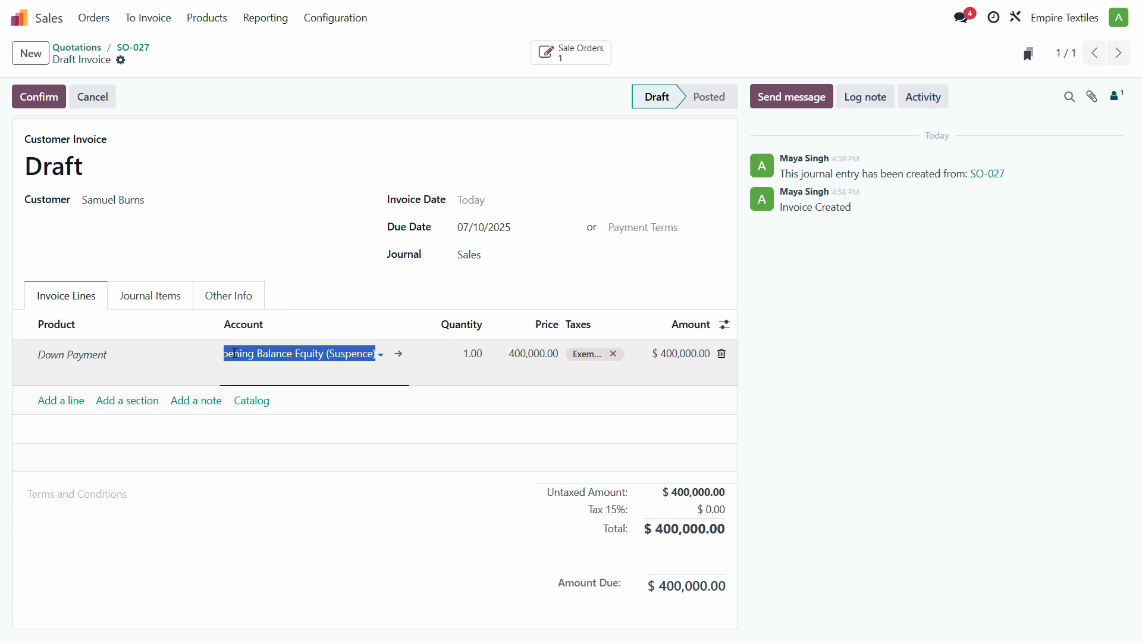
pyautogui.click(380, 355)
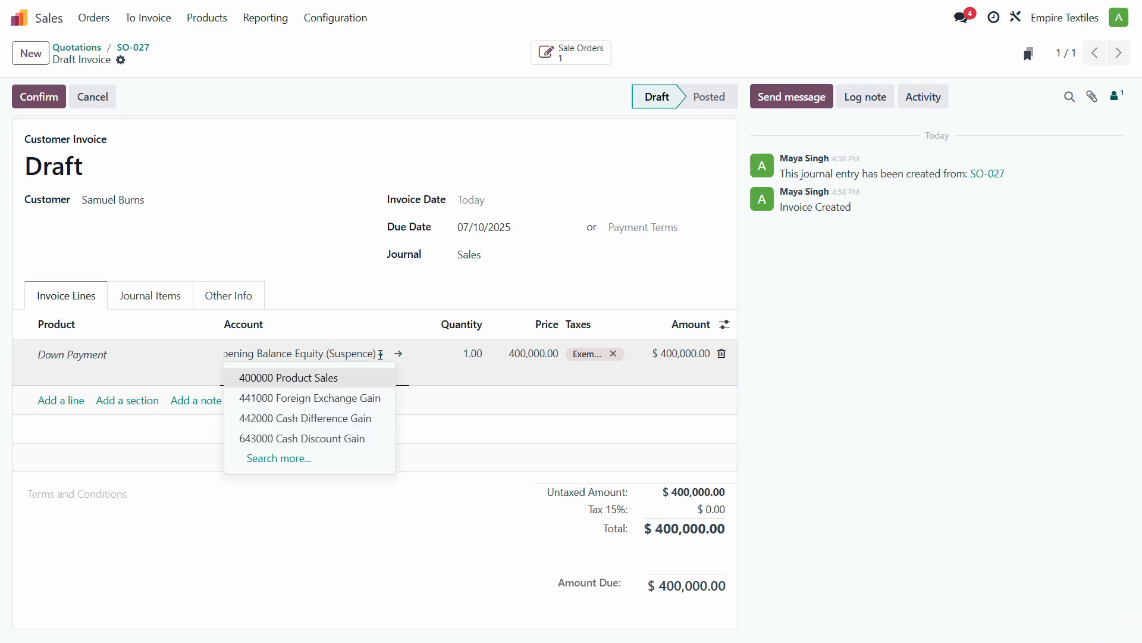
pyautogui.click(321, 464)
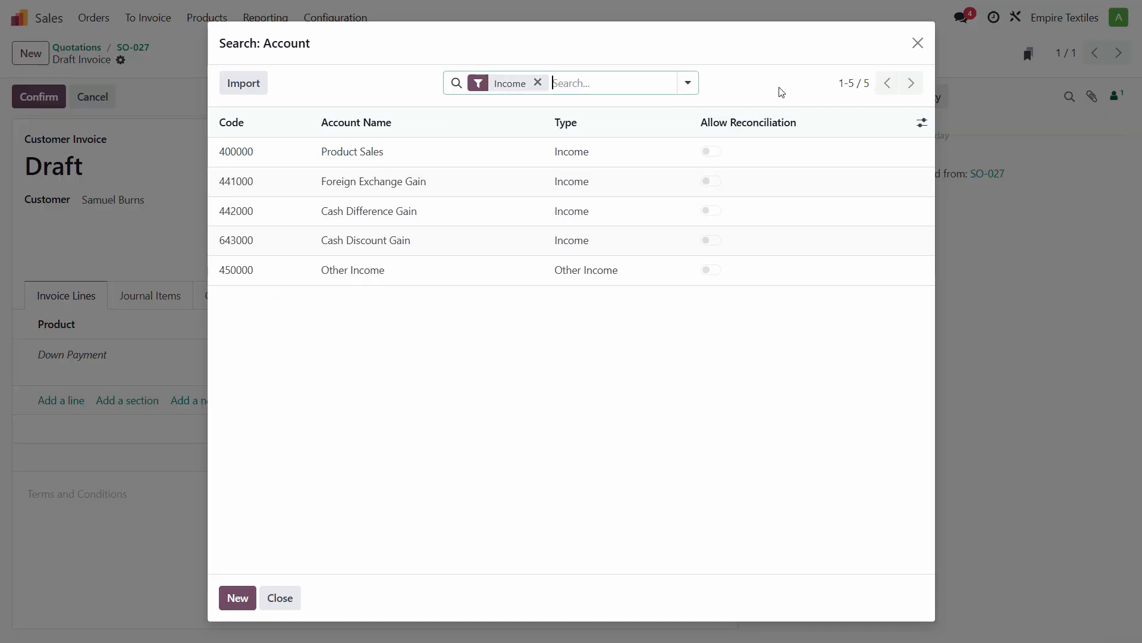
pyautogui.click(918, 43)
pyautogui.click(360, 356)
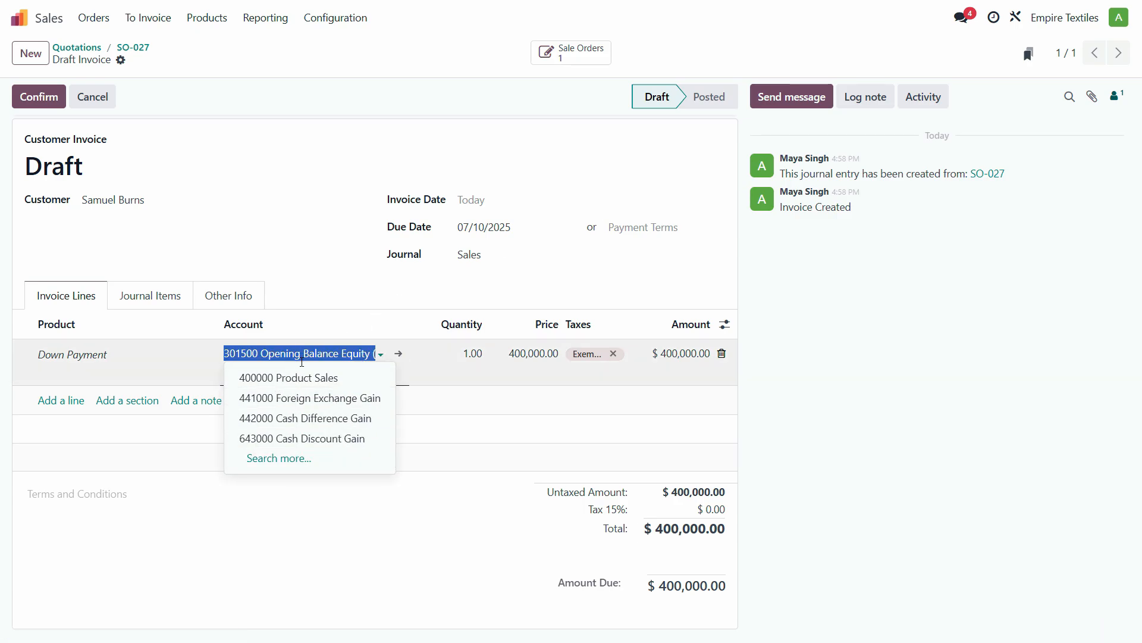
pyautogui.click(291, 465)
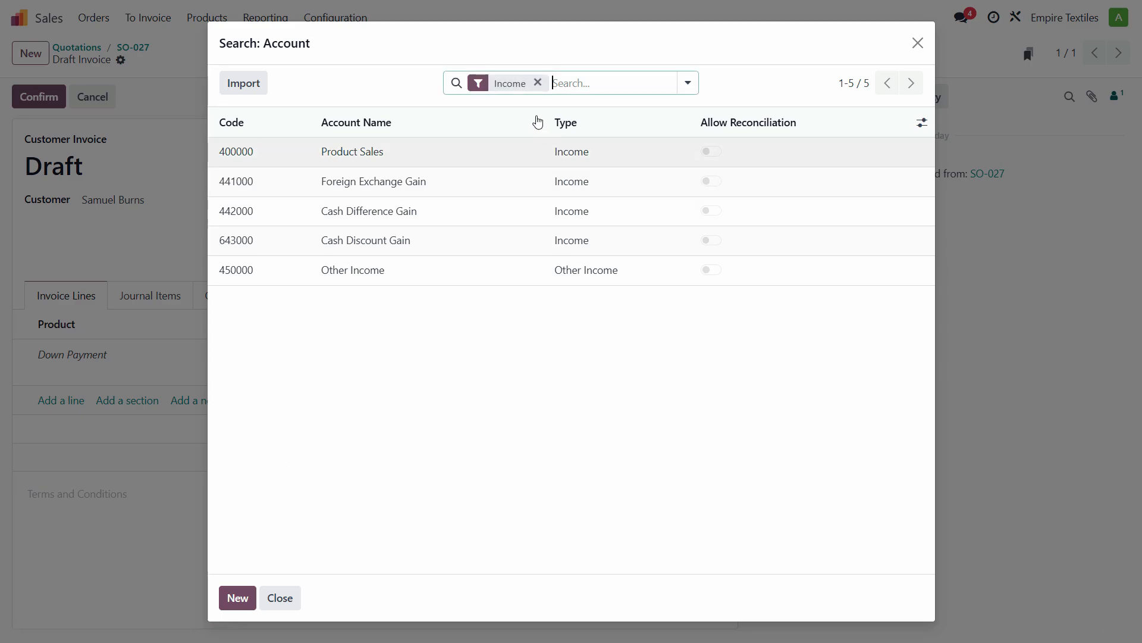
pyautogui.click(540, 84)
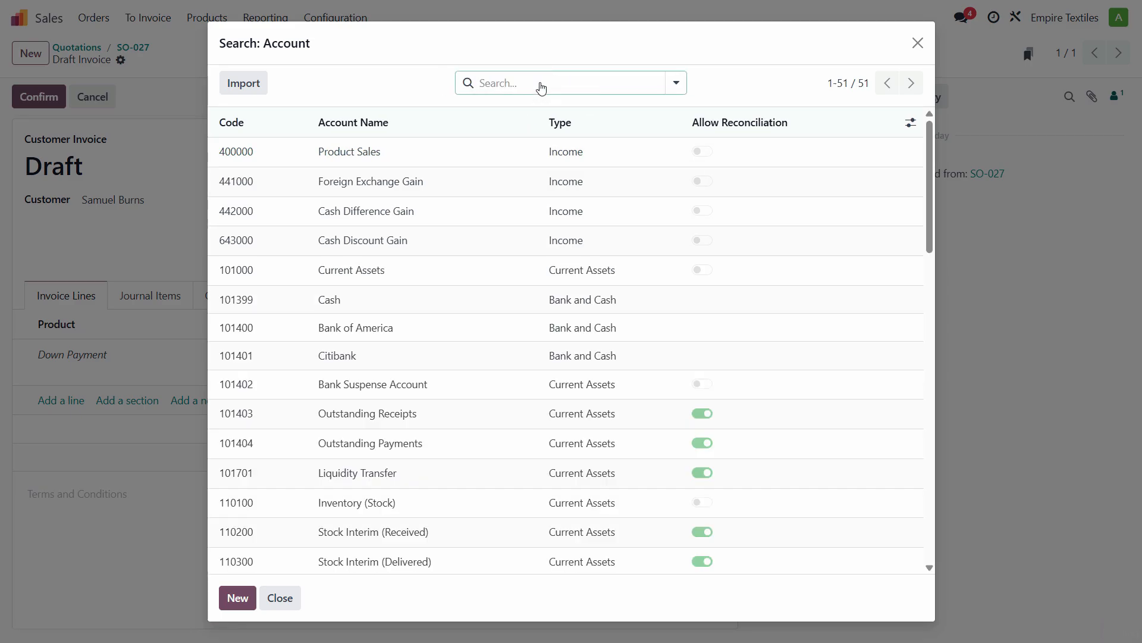
pyautogui.scroll(-8, 538, 395)
pyautogui.scroll(-8, 539, 393)
pyautogui.scroll(7, 540, 387)
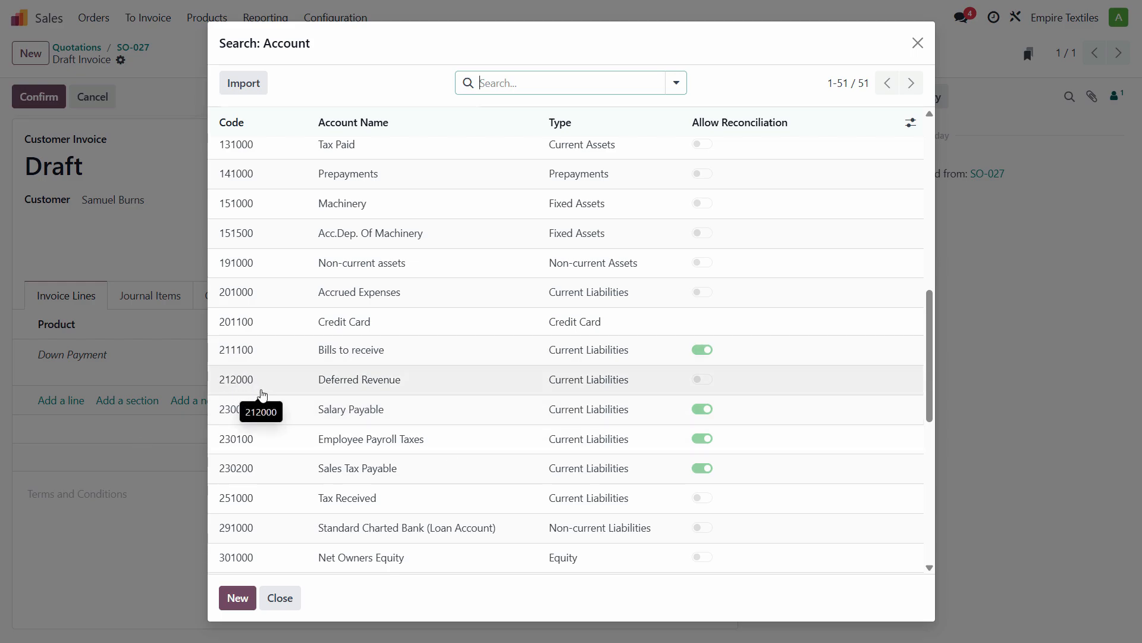
# Create the Current Liabilities account "Customer Advances" with code 213000 and use it for the Down Payment line
pyautogui.click(238, 598)
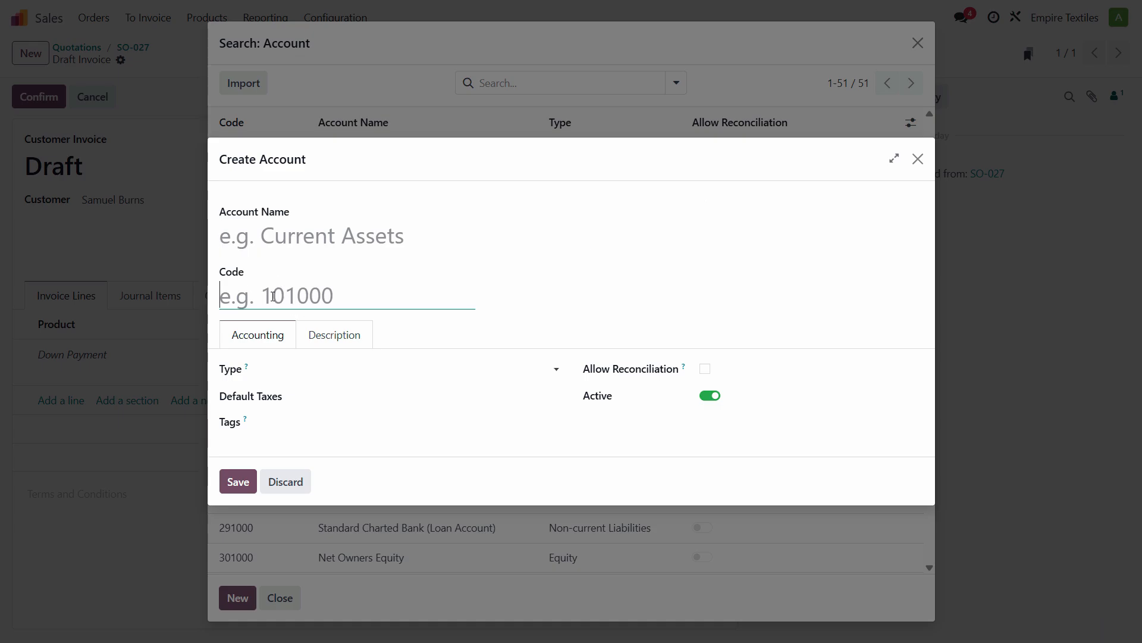
pyautogui.write('210000')
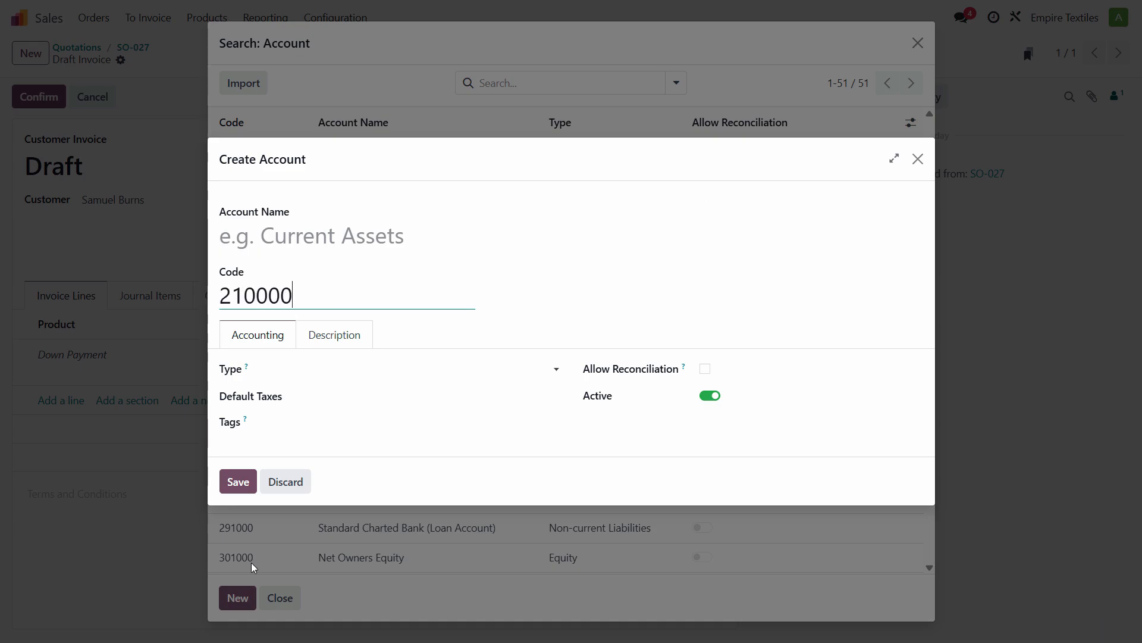
pyautogui.press('BackSpace')
pyautogui.press('BackSpace')
pyautogui.press('BackSpace')
pyautogui.press('BackSpace')
pyautogui.write('3000')
pyautogui.click(365, 238)
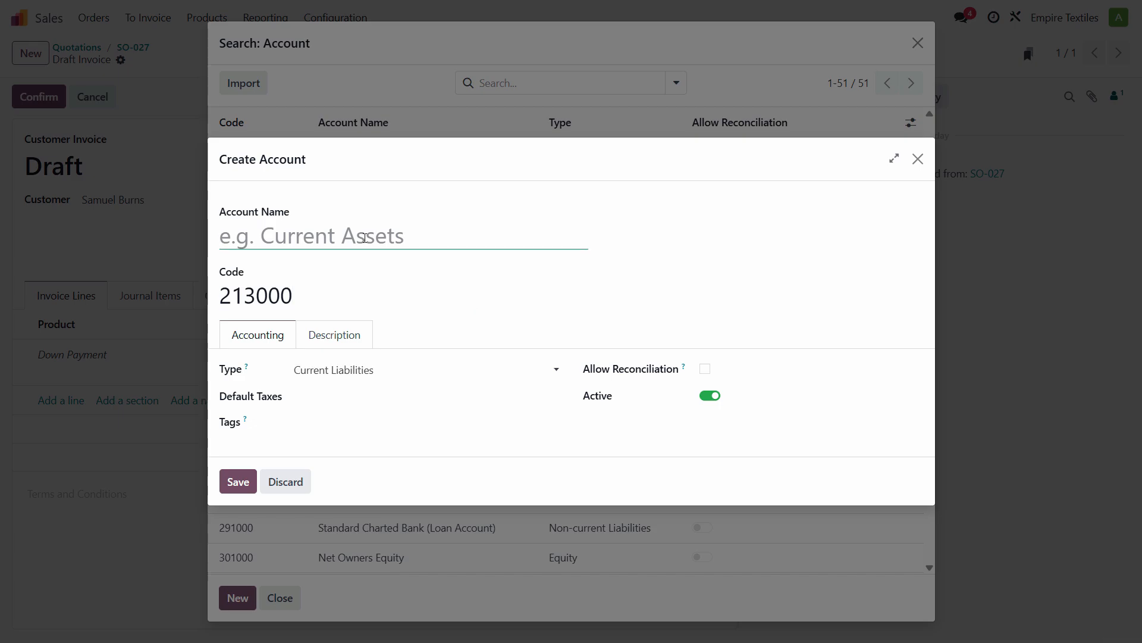
pyautogui.write('Customer')
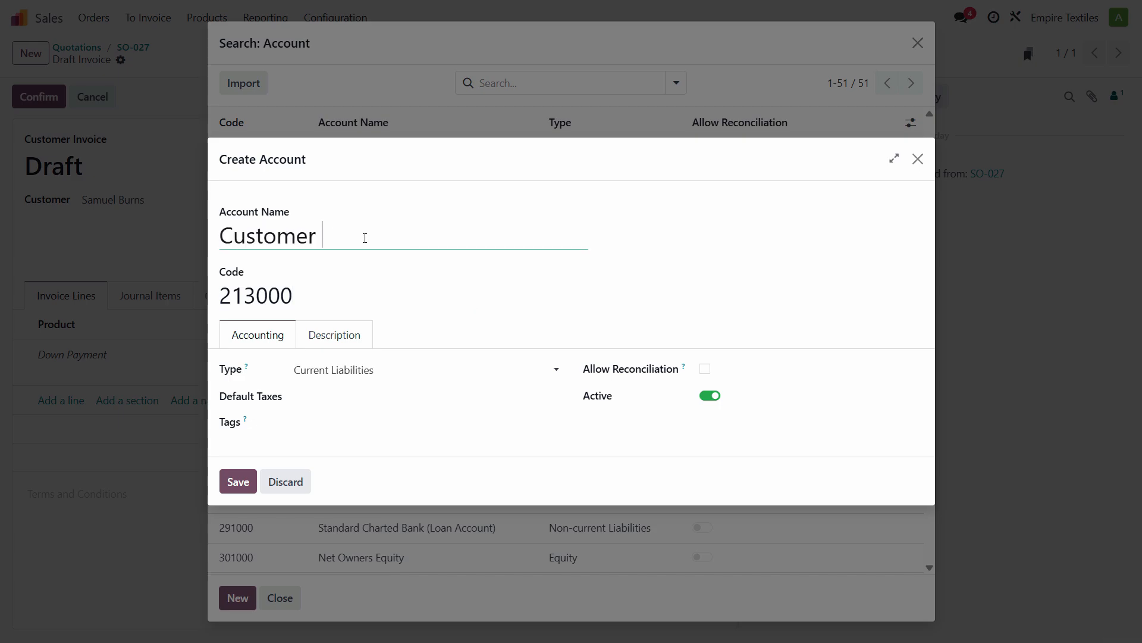
pyautogui.write(' Advances')
pyautogui.click(237, 481)
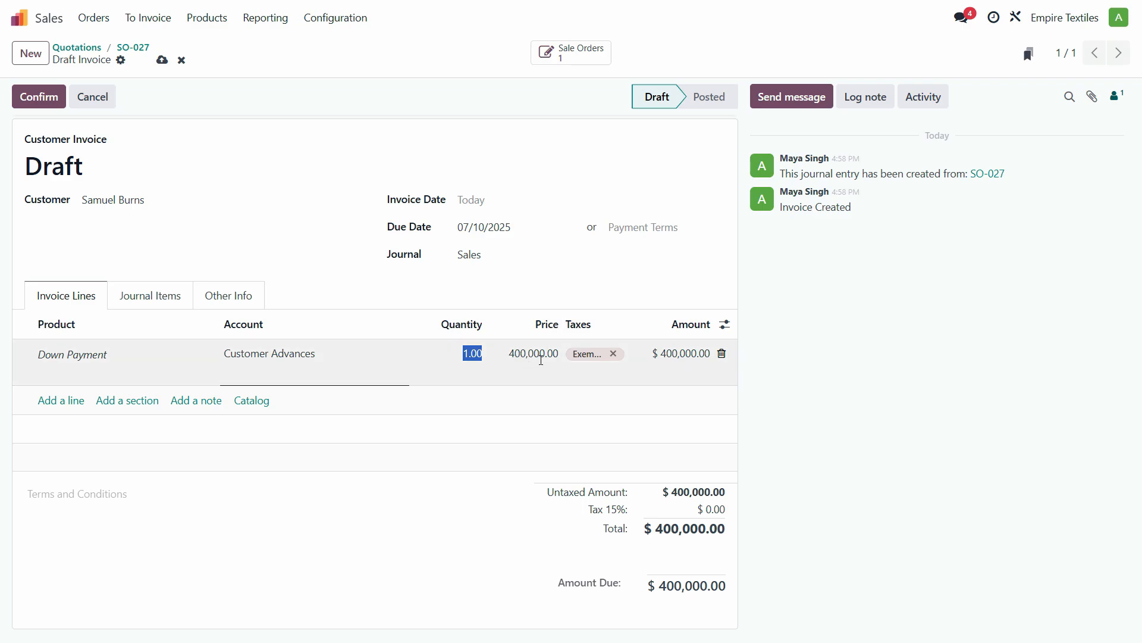
# Set the draft invoice's invoice date to 01/12/2025 and its due date to 01/31/2025
pyautogui.click(495, 203)
pyautogui.click(592, 241)
pyautogui.click(477, 288)
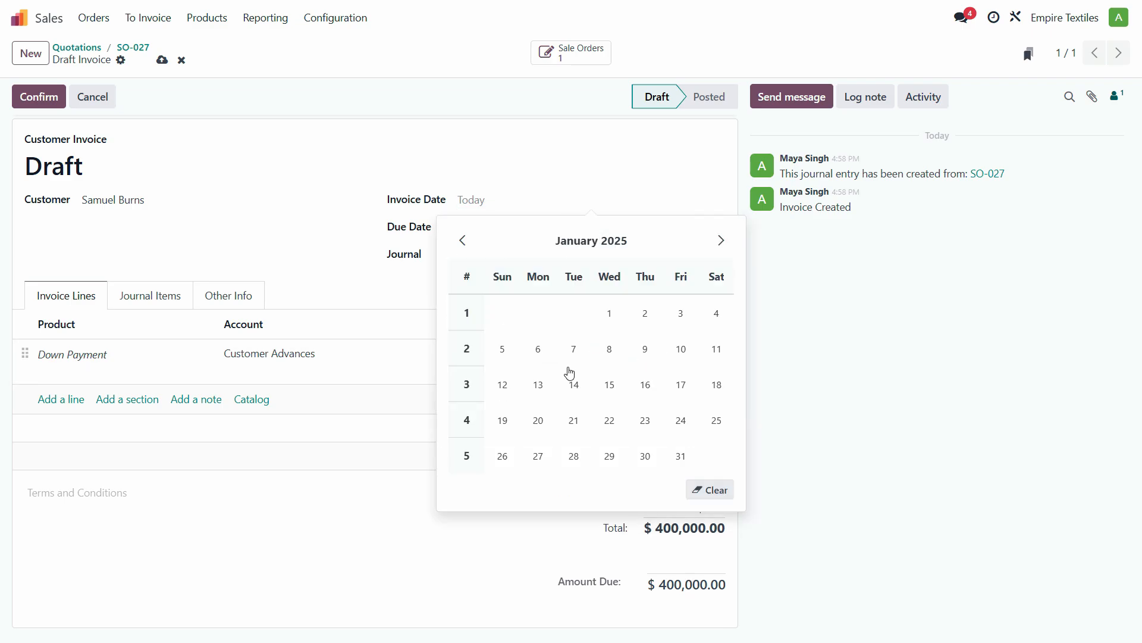
pyautogui.click(504, 386)
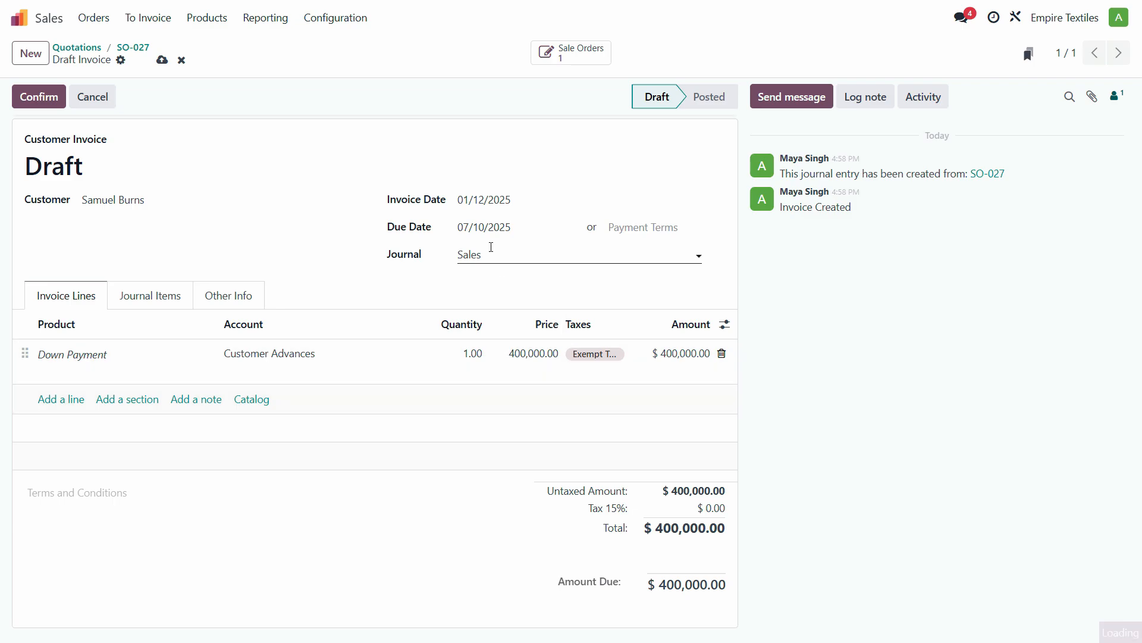
pyautogui.click(522, 226)
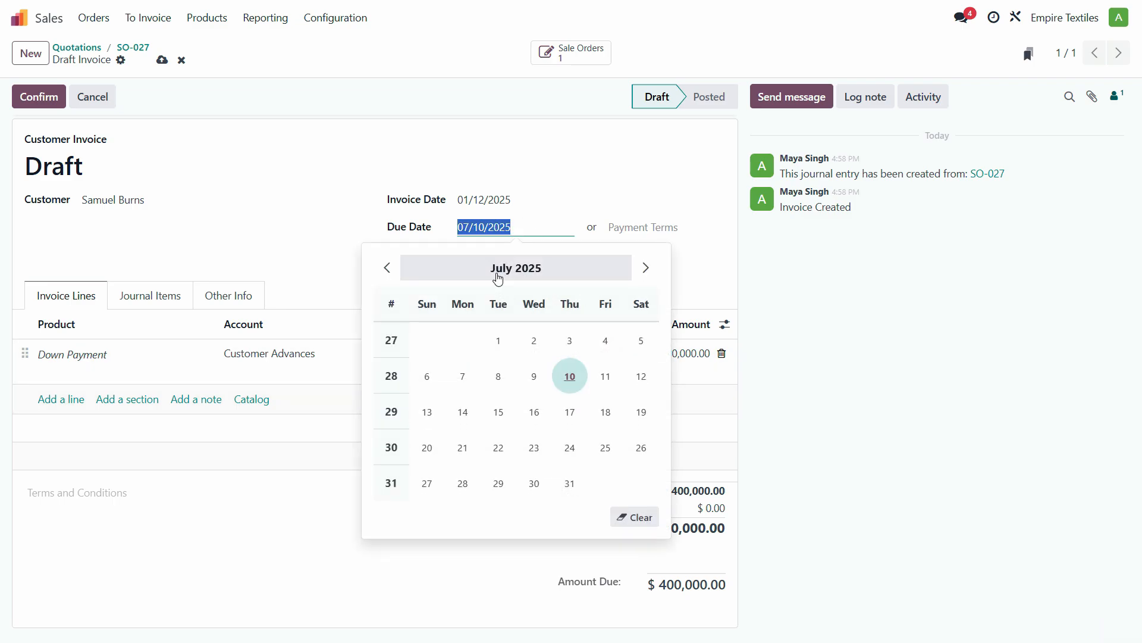
pyautogui.click(516, 268)
pyautogui.click(417, 328)
pyautogui.click(606, 483)
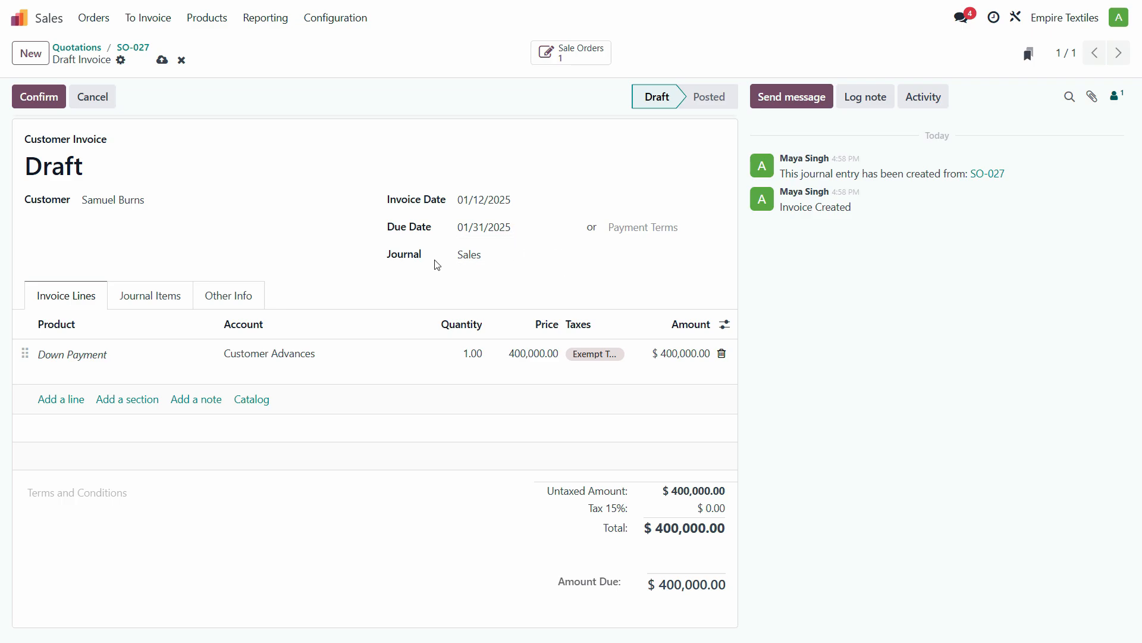
# Try to confirm the draft invoice with its 400,000 debit journal item moved to the 101399 Cash account
pyautogui.click(151, 299)
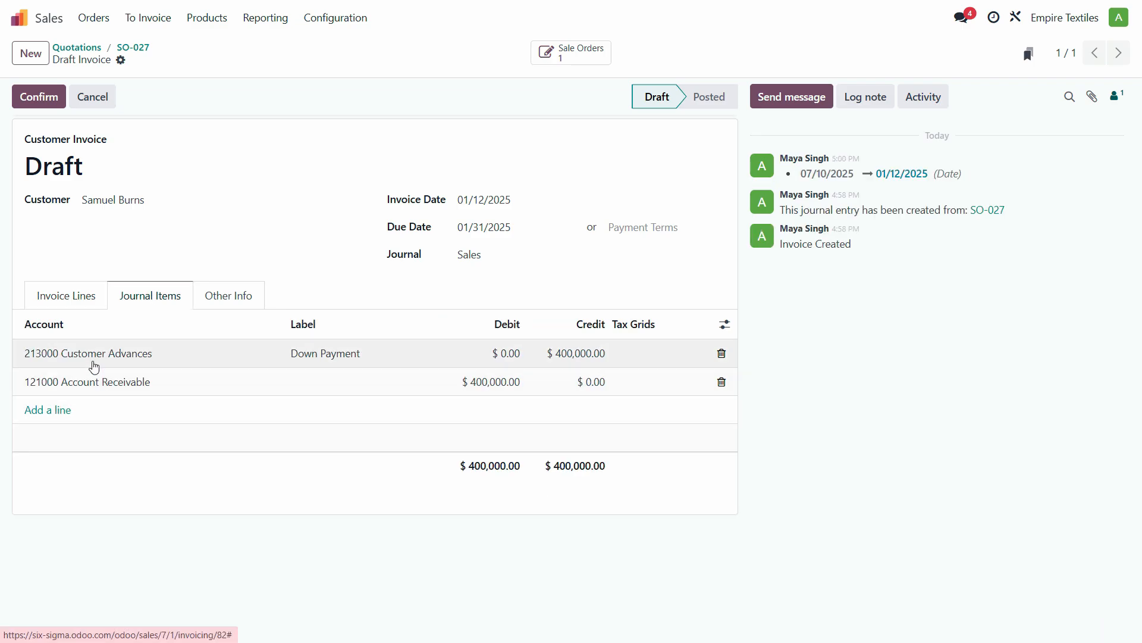
pyautogui.click(84, 306)
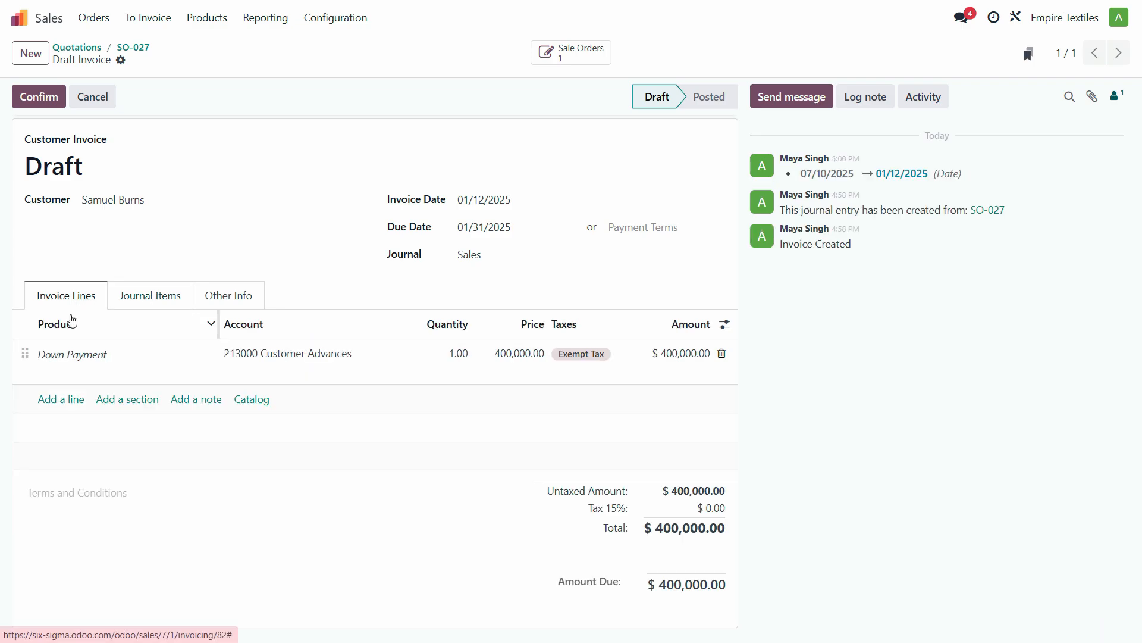
pyautogui.click(136, 302)
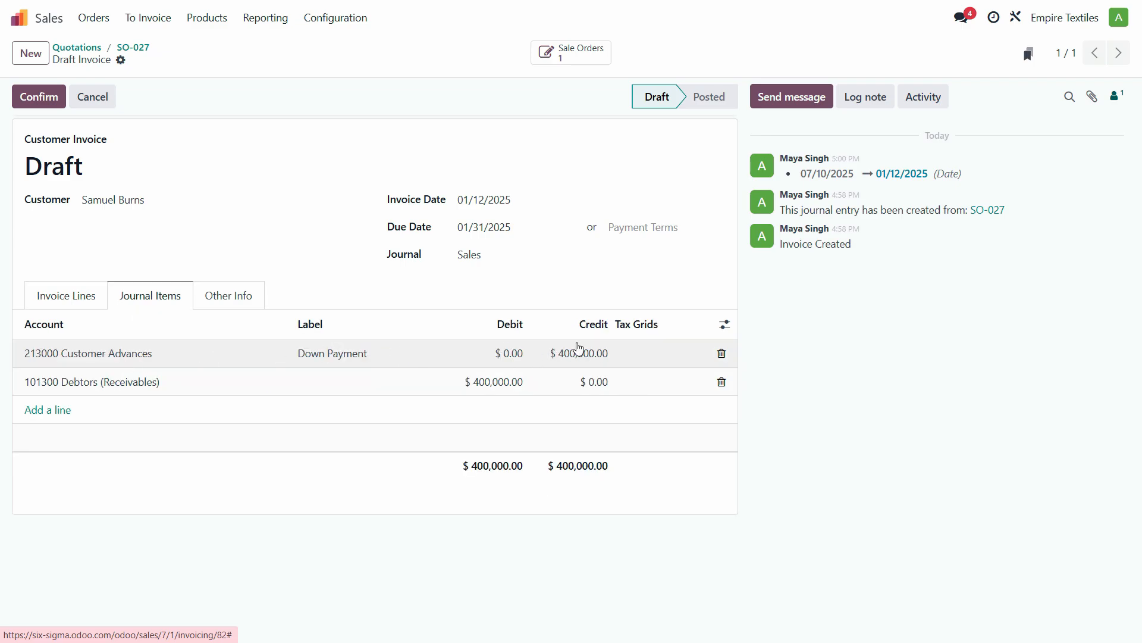
pyautogui.click(138, 387)
pyautogui.write('cas')
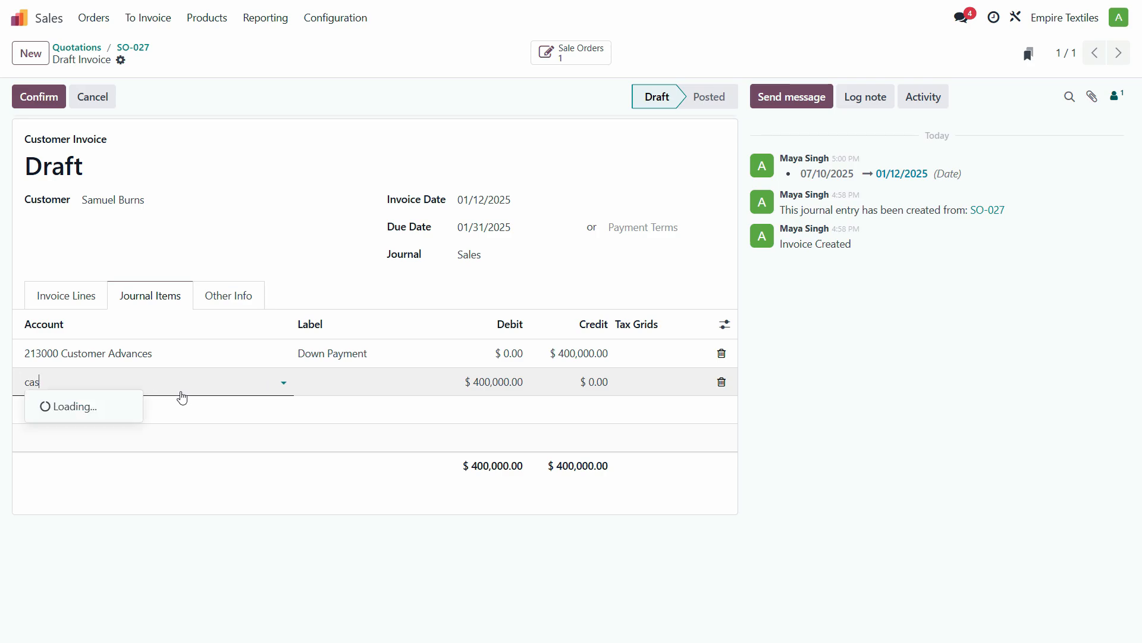
pyautogui.press('Escape')
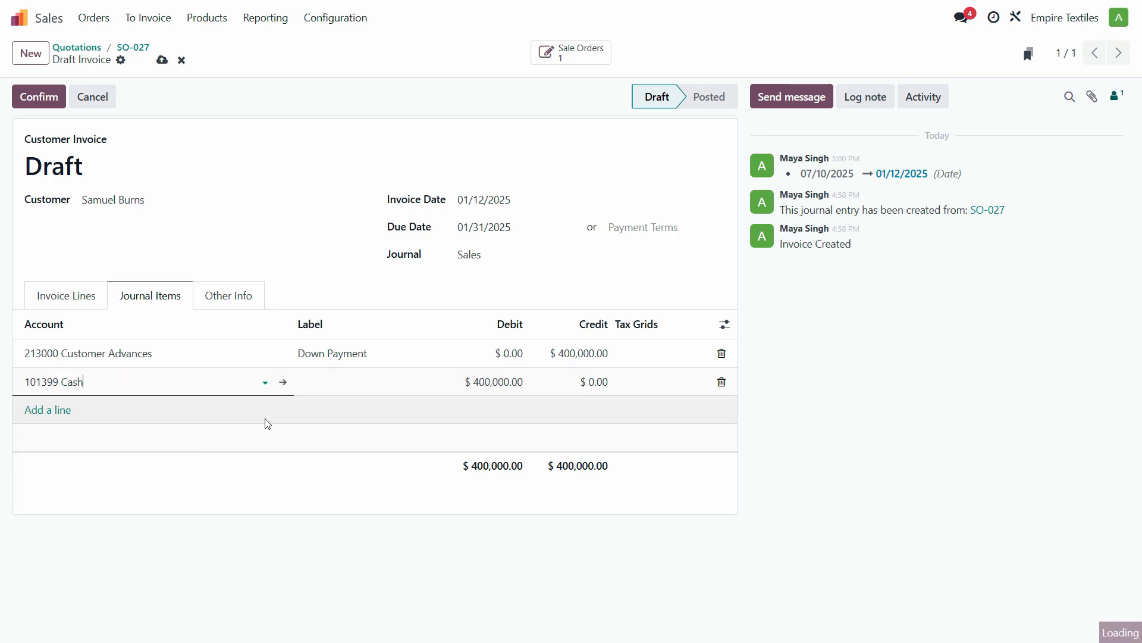
pyautogui.click(46, 101)
pyautogui.click(190, 357)
# Set the debit journal item's account to 121000 Account Receivable and confirm the down payment invoice
pyautogui.click(127, 383)
pyautogui.write('acc')
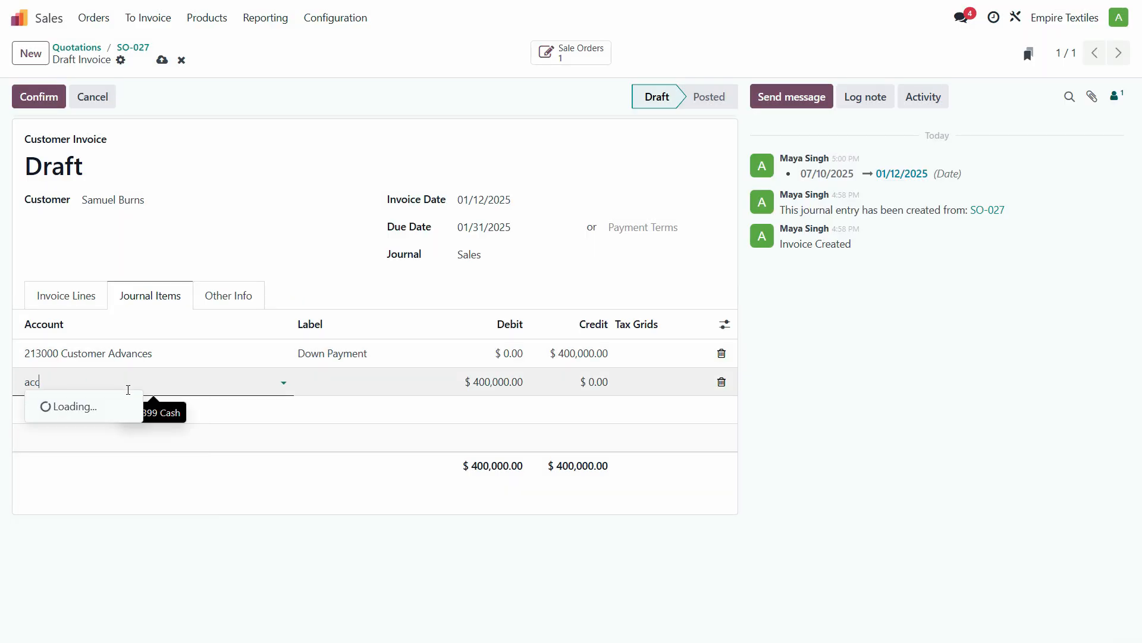
pyautogui.click(128, 424)
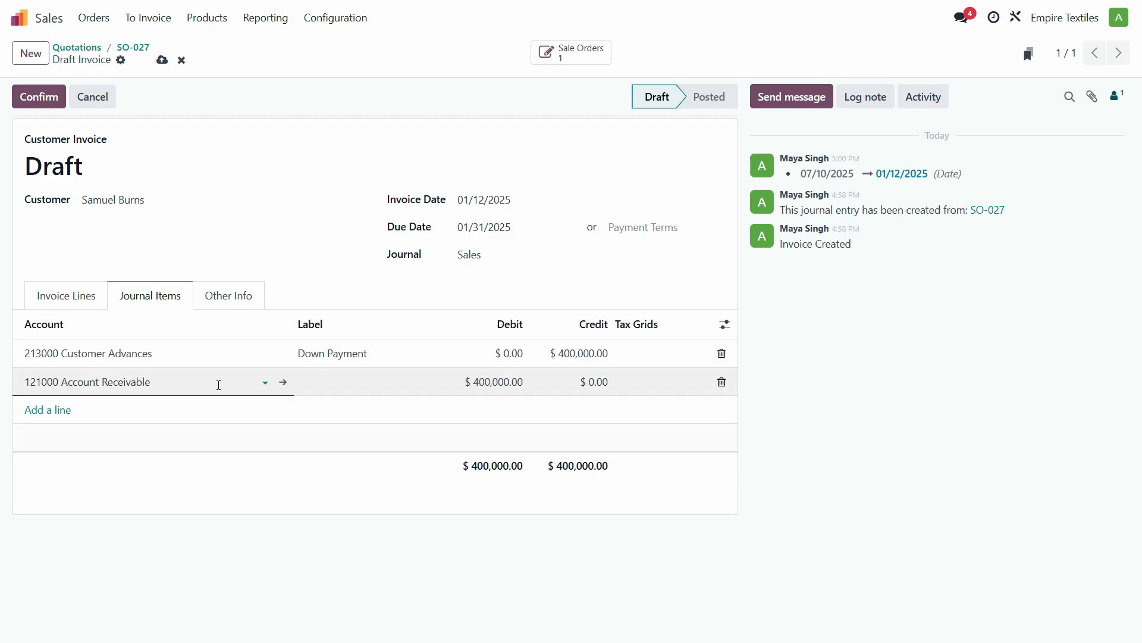
pyautogui.click(40, 97)
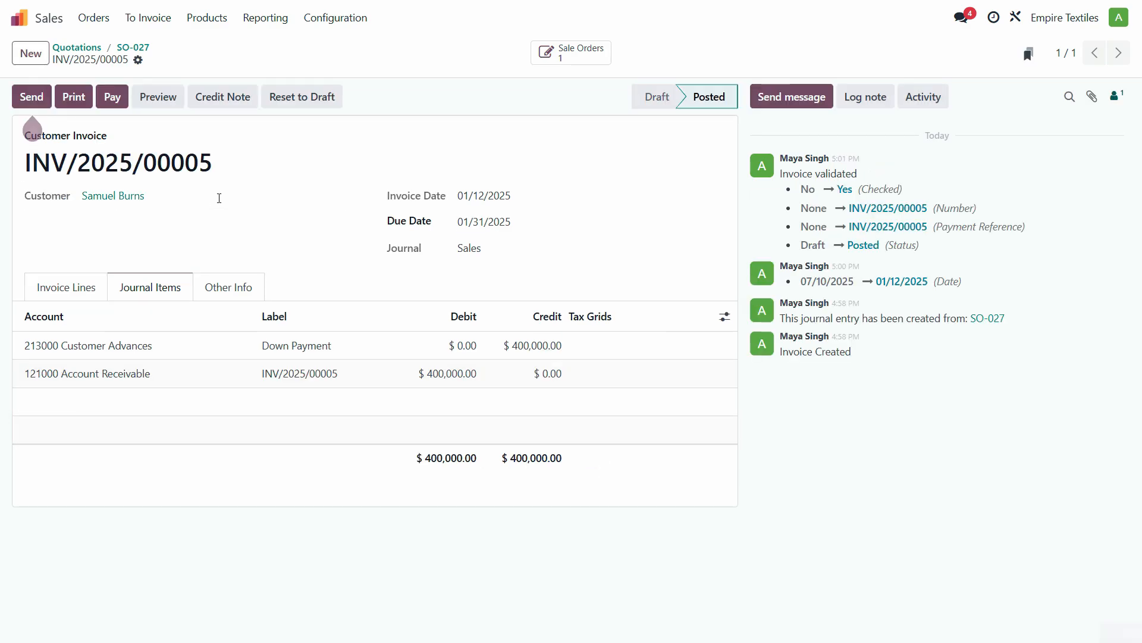
pyautogui.click(112, 97)
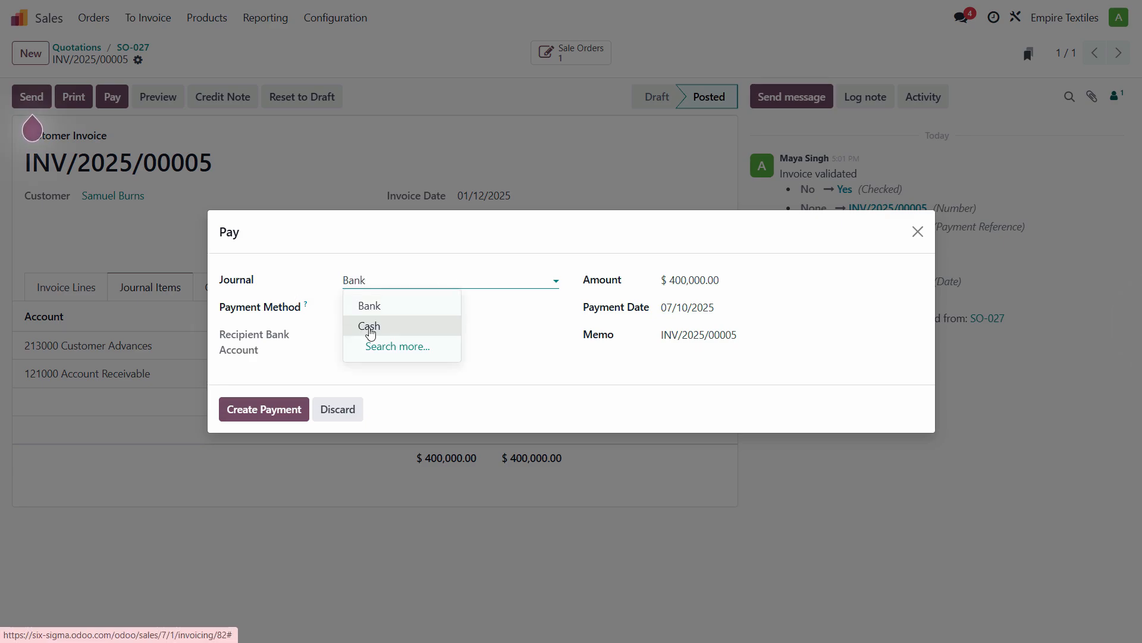
pyautogui.click(914, 240)
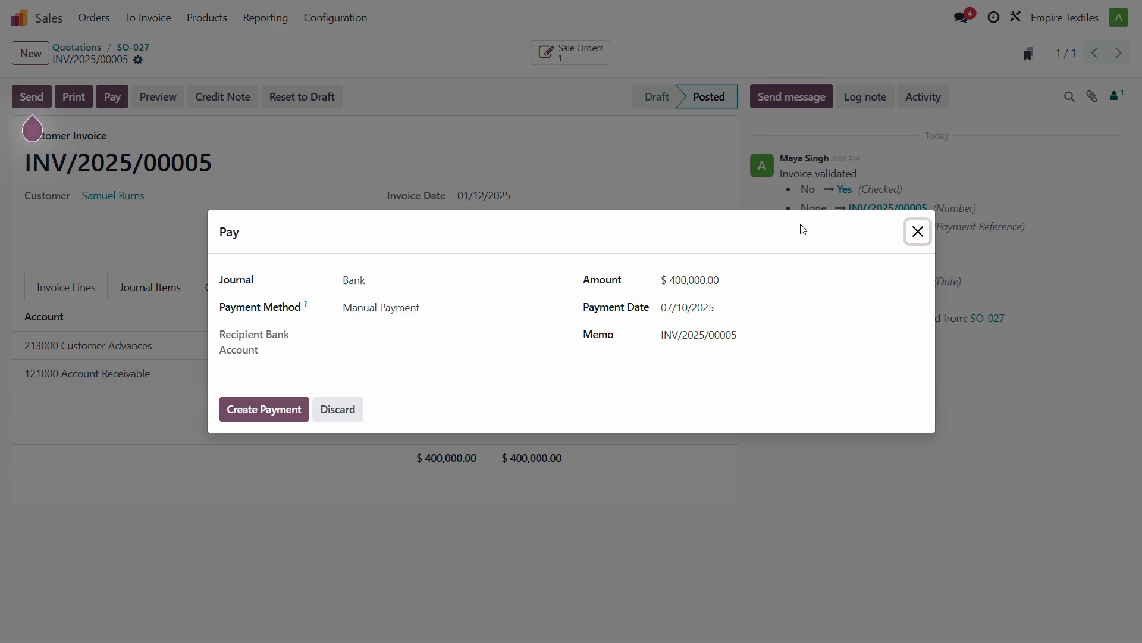
pyautogui.click(916, 238)
pyautogui.click(351, 23)
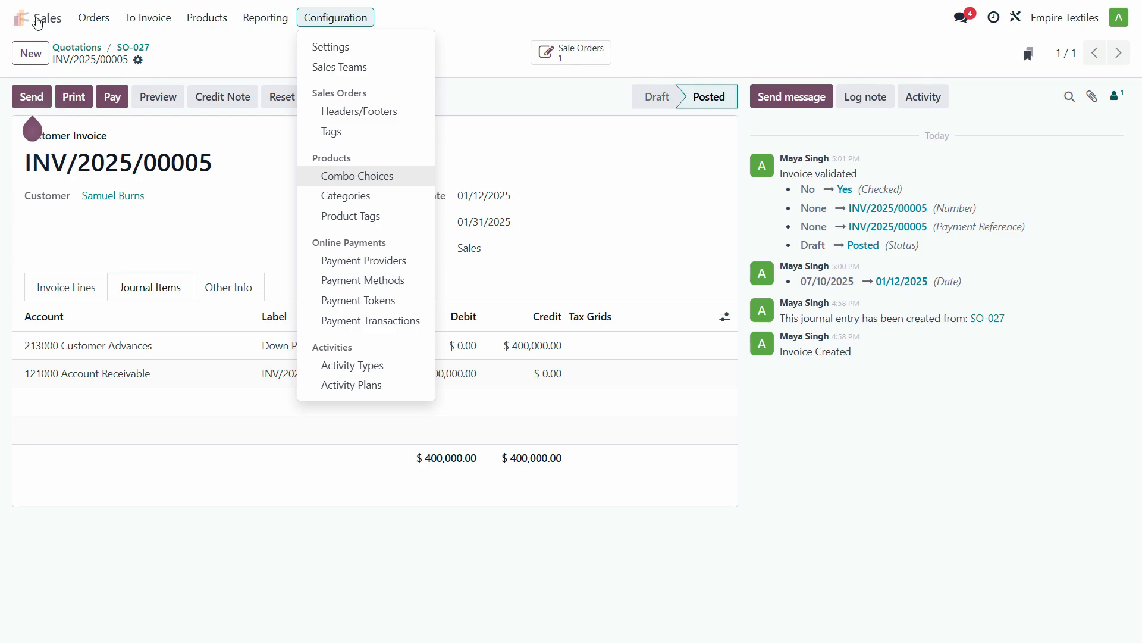
pyautogui.click(265, 167)
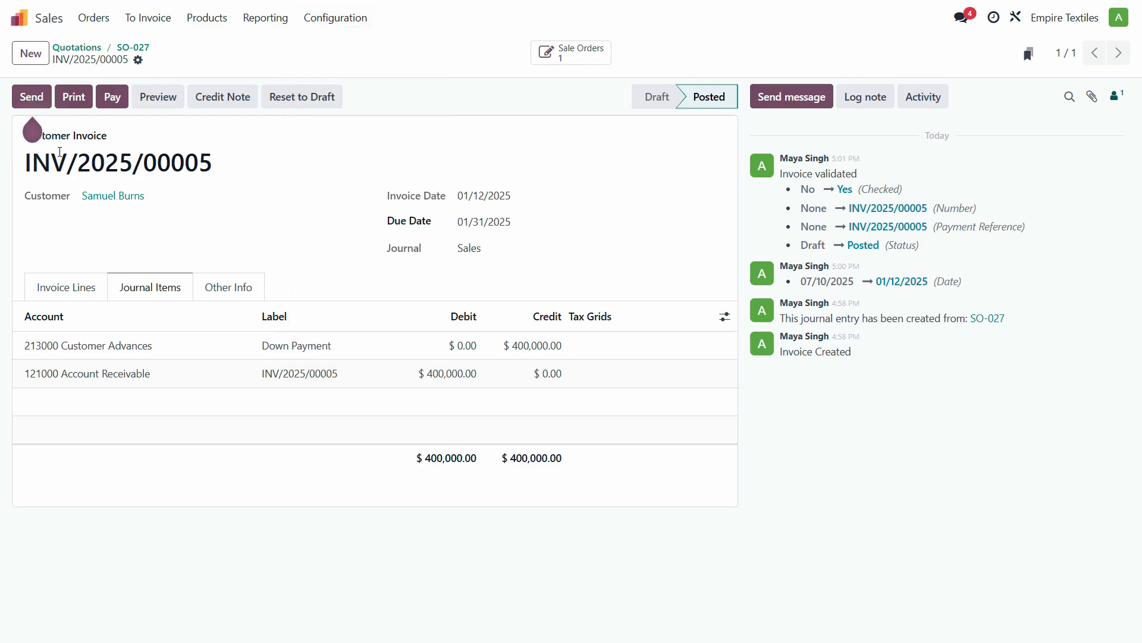
# Start a payment for the posted invoice with the Cash journal and the payment date 01/12/2025
pyautogui.click(127, 106)
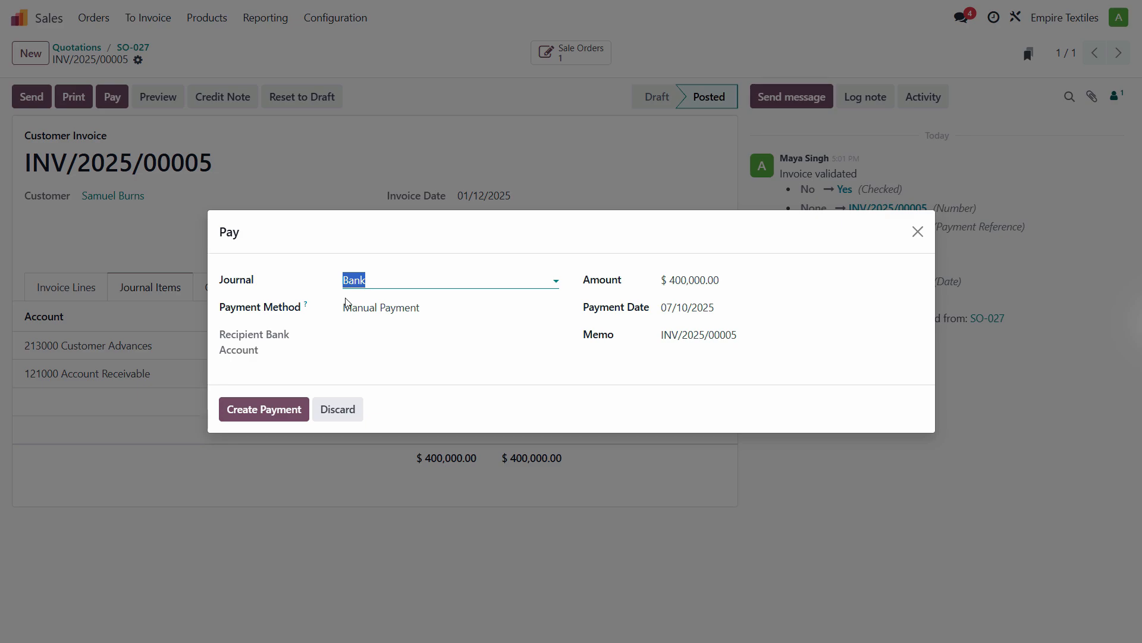
pyautogui.click(356, 297)
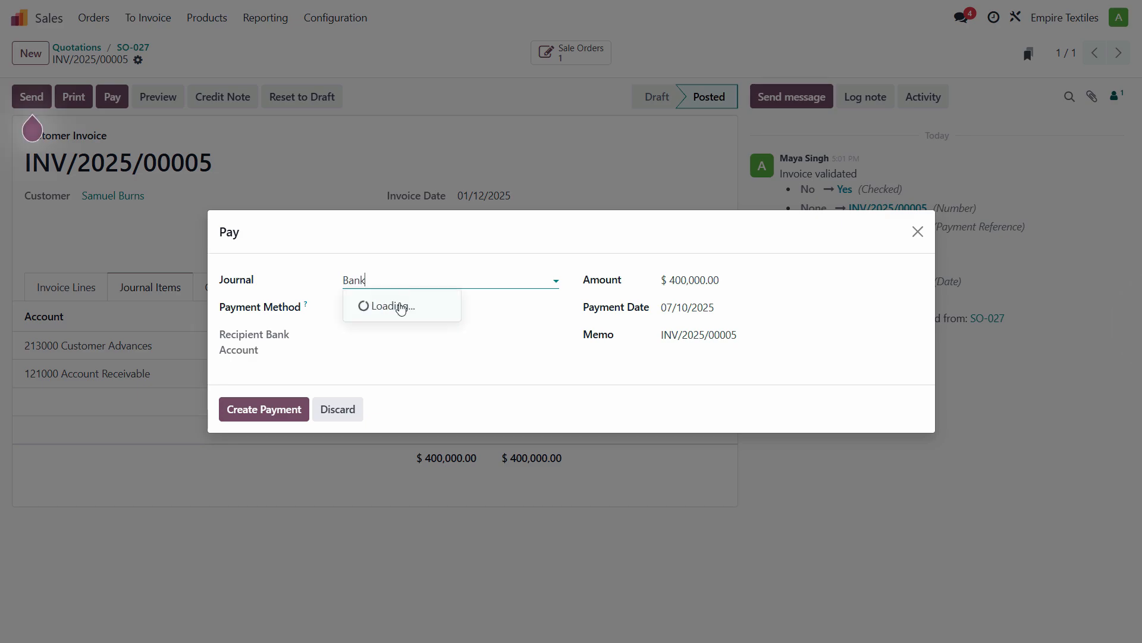
pyautogui.click(354, 323)
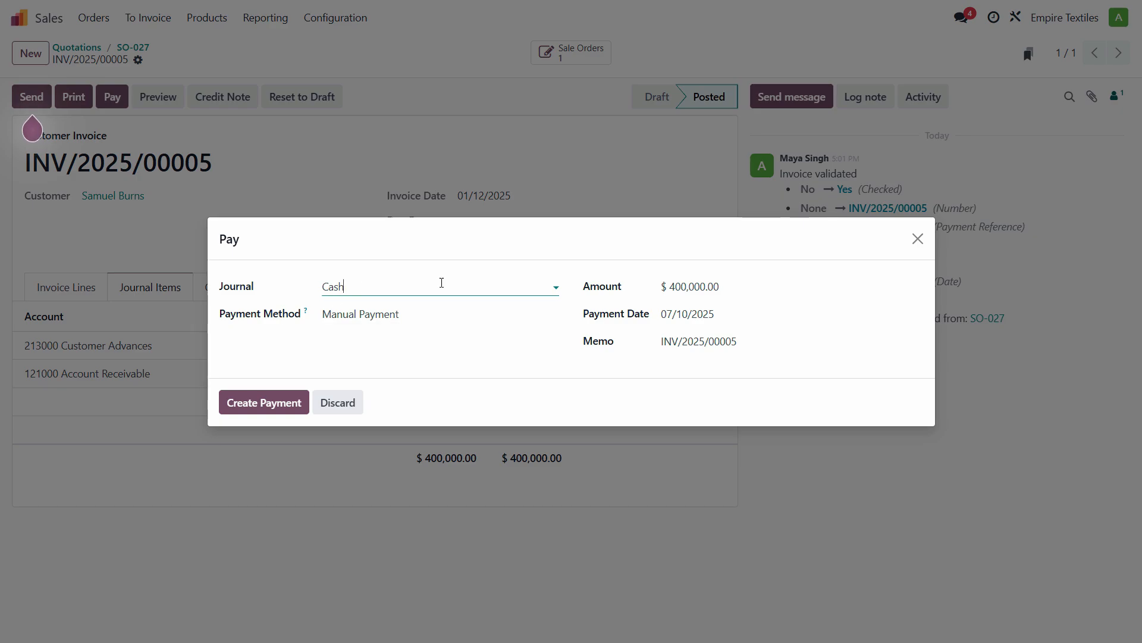
pyautogui.click(723, 315)
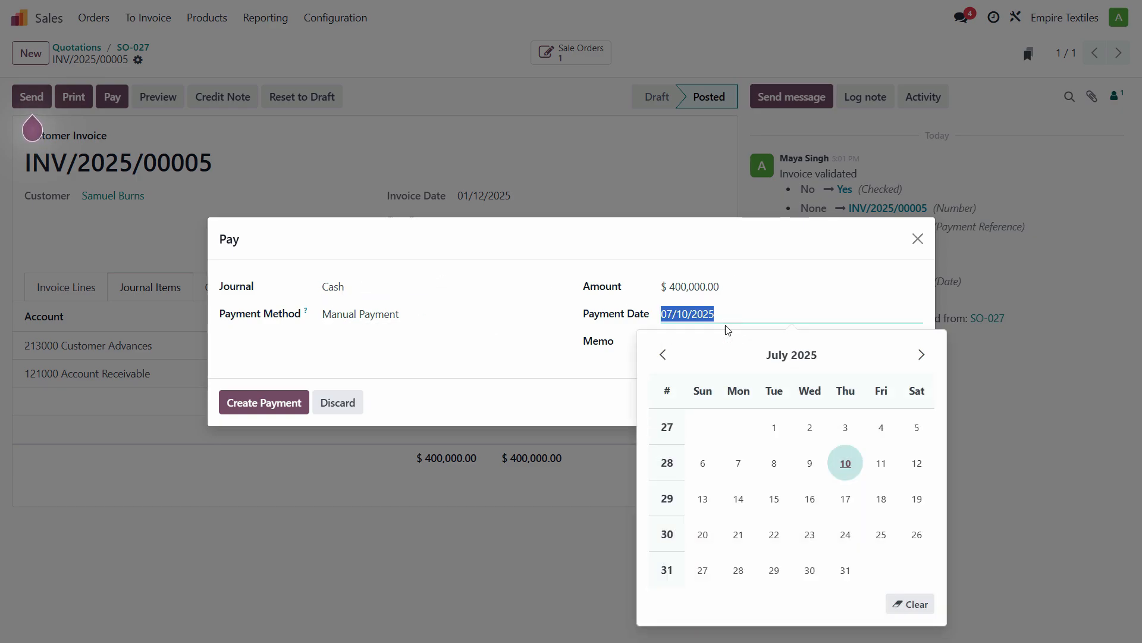
pyautogui.click(774, 355)
pyautogui.click(678, 403)
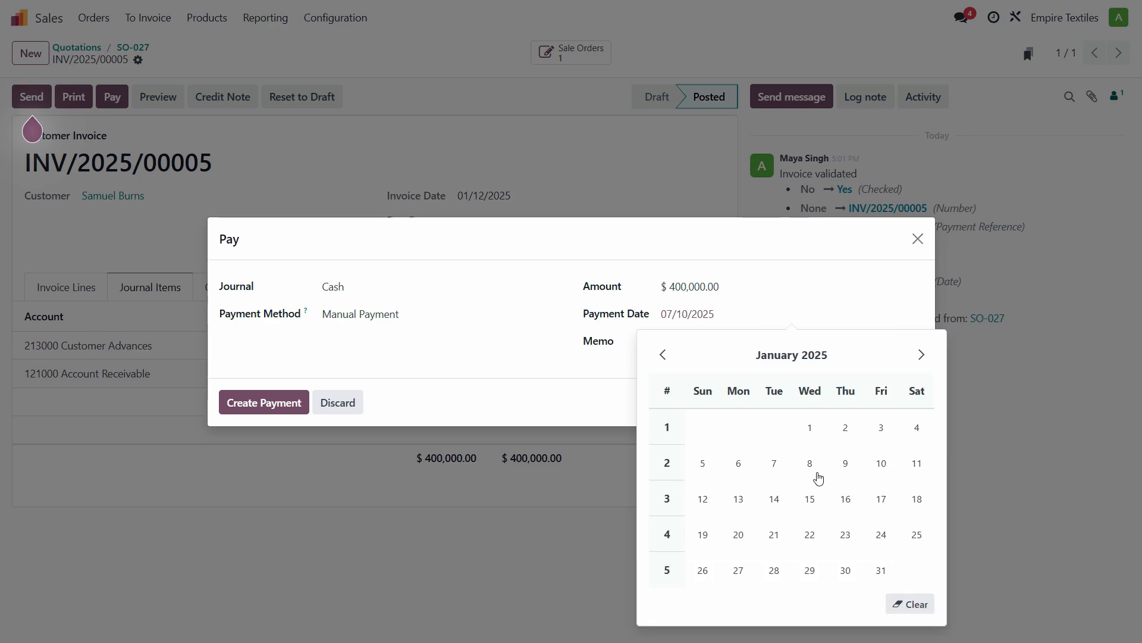
pyautogui.click(704, 500)
# Replace the payment memo with the sheet's description of cash received as advance for the sale order, and create the payment
pyautogui.tripleClick(748, 341)
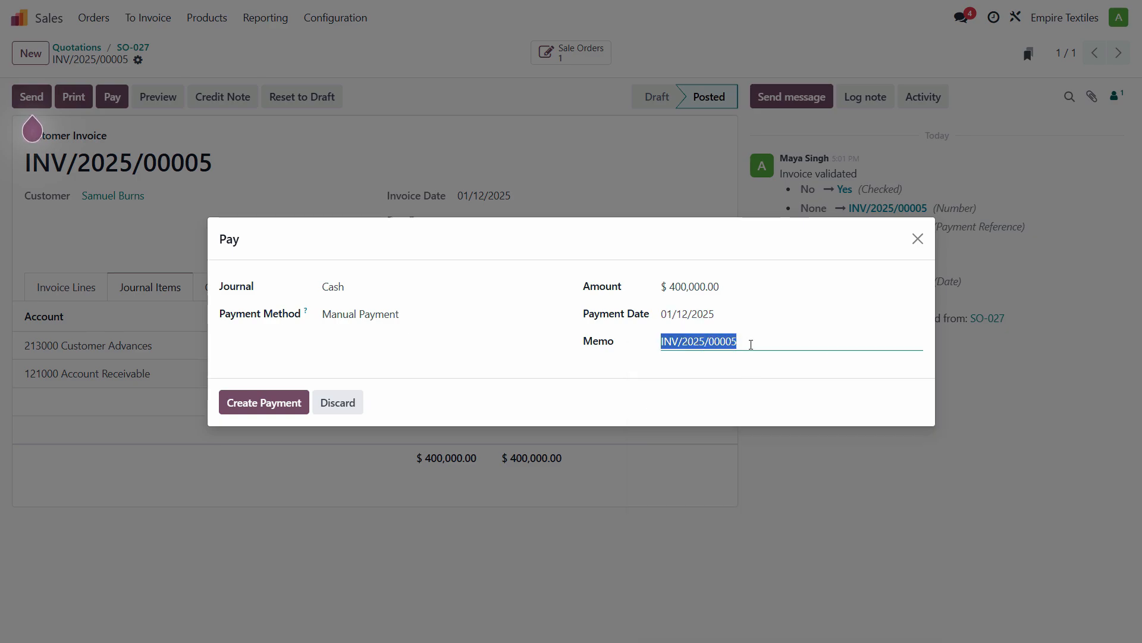
pyautogui.hotkey('alt', 'Tab')
pyautogui.click(472, 366)
pyautogui.hotkey('ctrl', 'c')
pyautogui.hotkey('alt', 'Tab')
pyautogui.hotkey('ctrl', 'v')
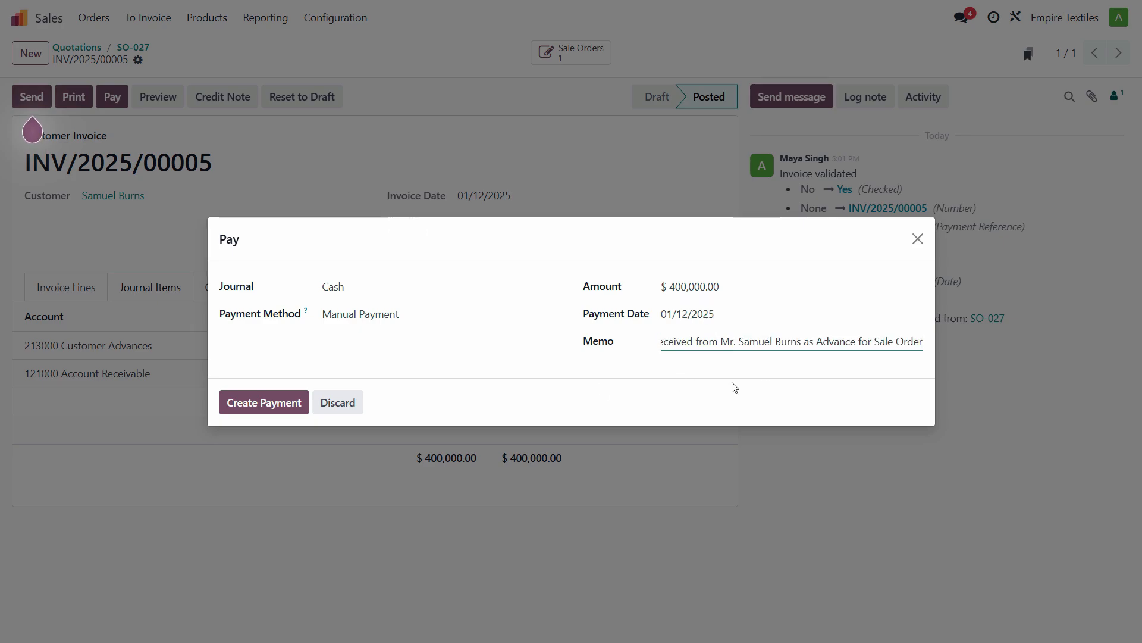
pyautogui.click(254, 407)
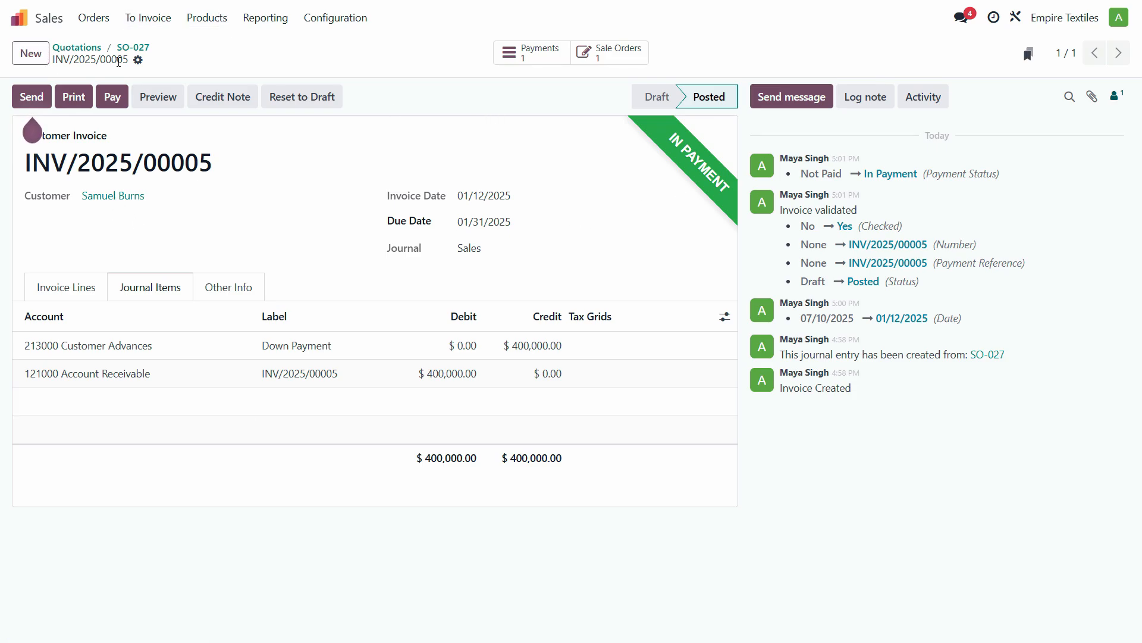
# Check the sales orders list and validate the 400,000 cash customer payment dated 01/12/2025 in Accounting
pyautogui.click(94, 17)
pyautogui.click(143, 66)
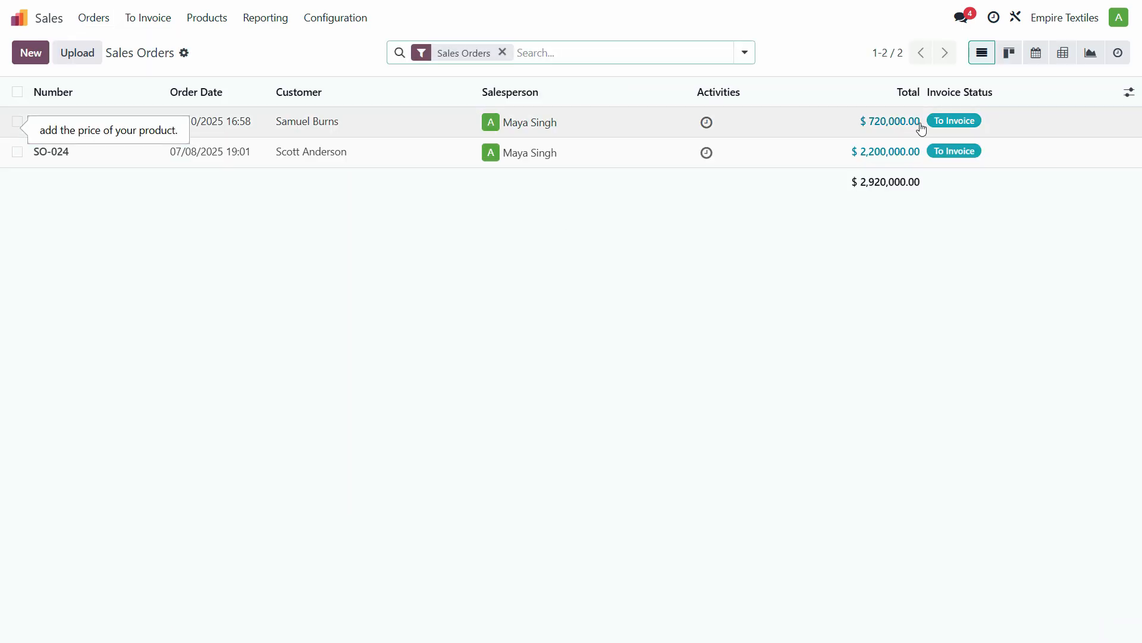
pyautogui.click(19, 17)
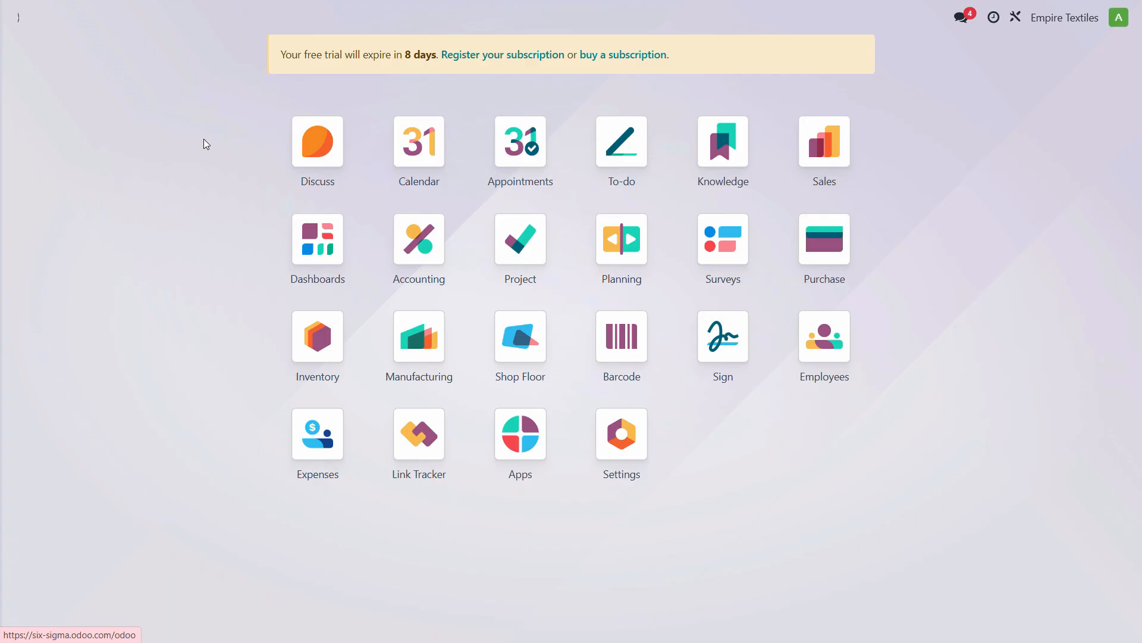
pyautogui.click(420, 240)
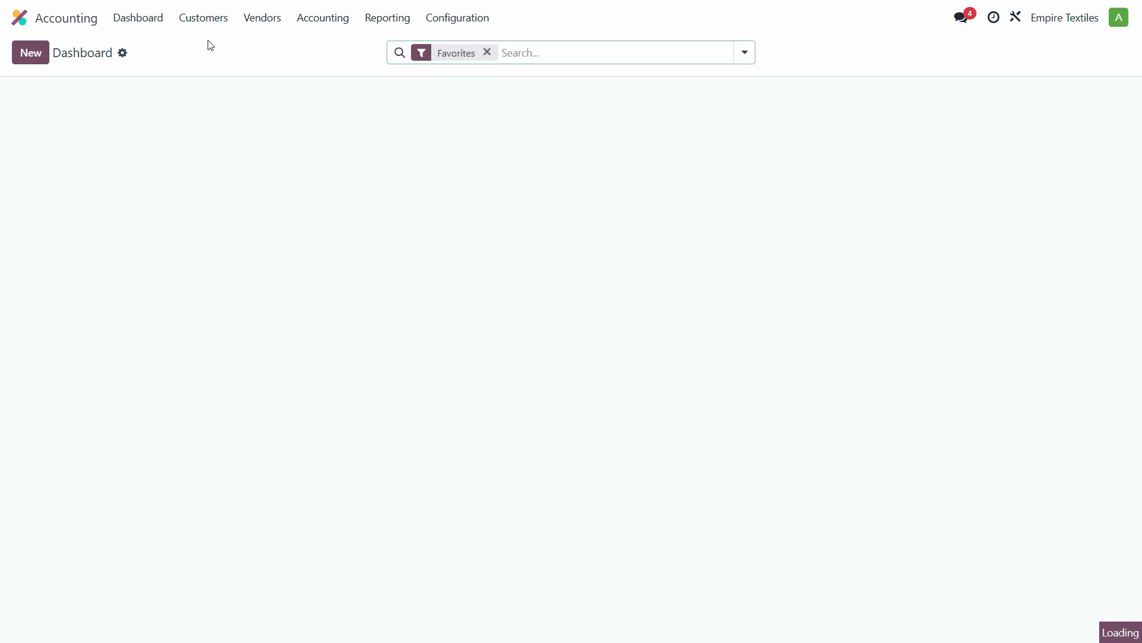
pyautogui.click(224, 20)
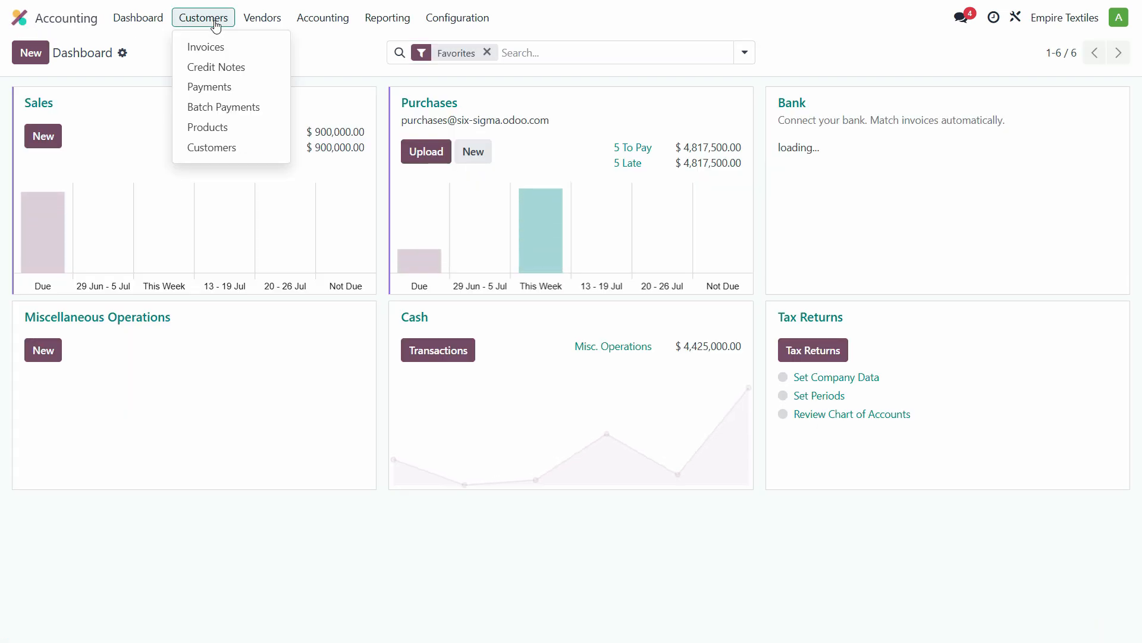
pyautogui.click(241, 87)
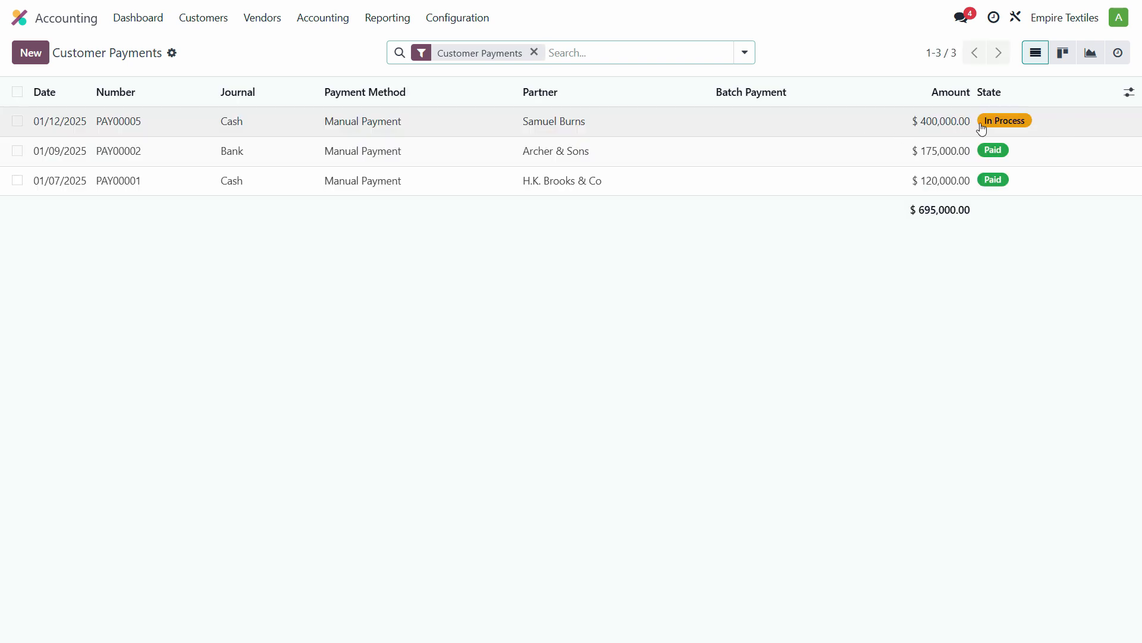
pyautogui.click(499, 135)
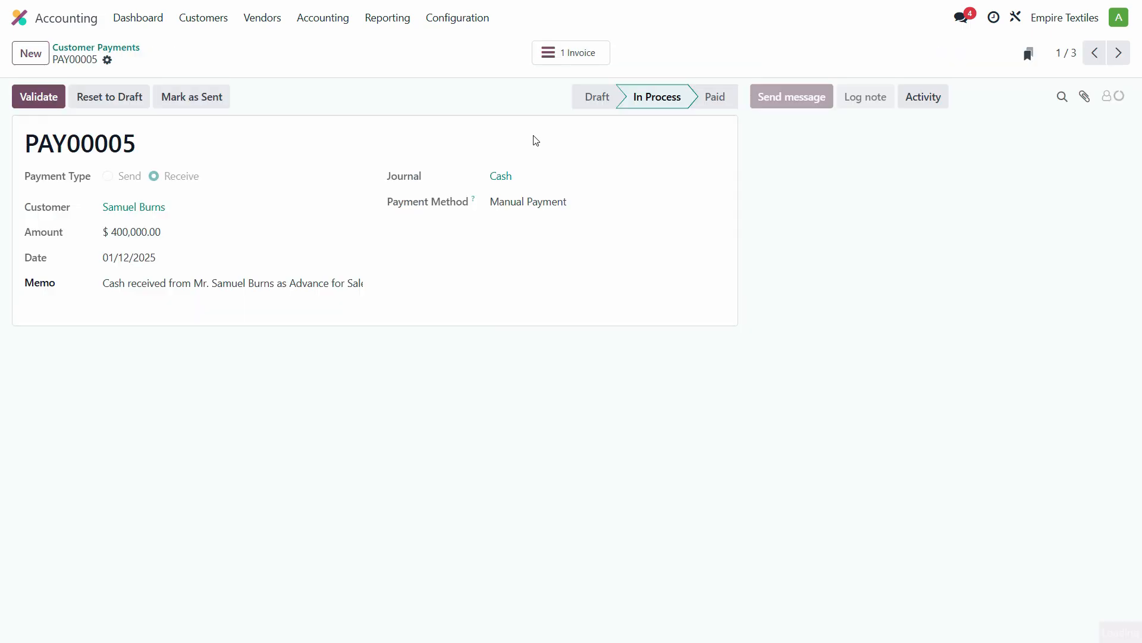
pyautogui.click(32, 97)
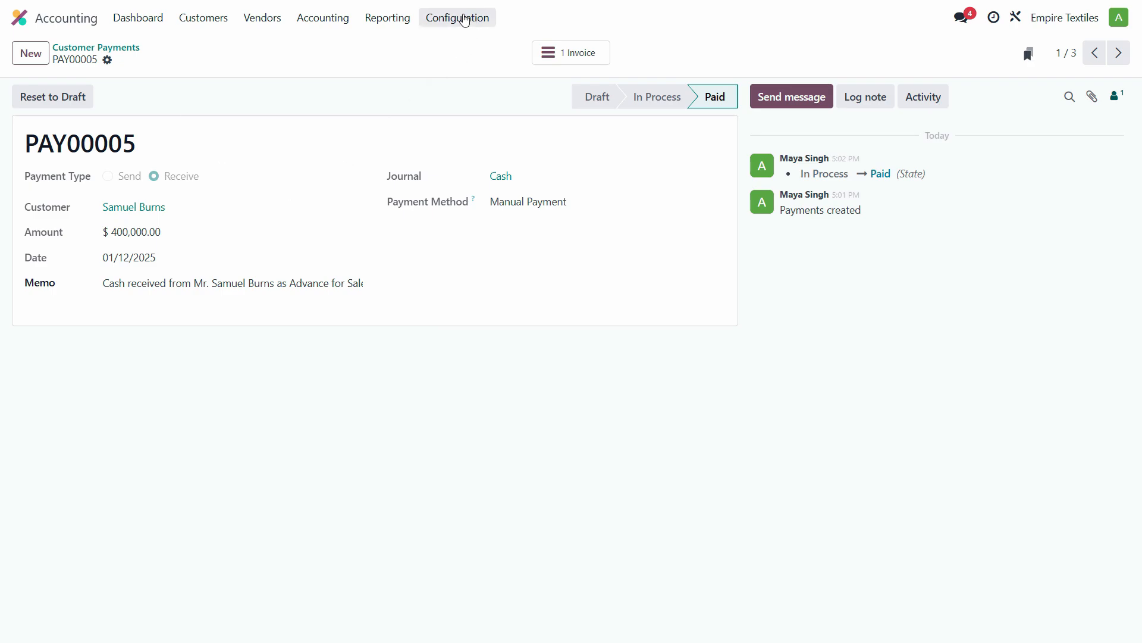
# Find the 213000 Customer Advances account in the chart of accounts and check its balance
pyautogui.click(465, 20)
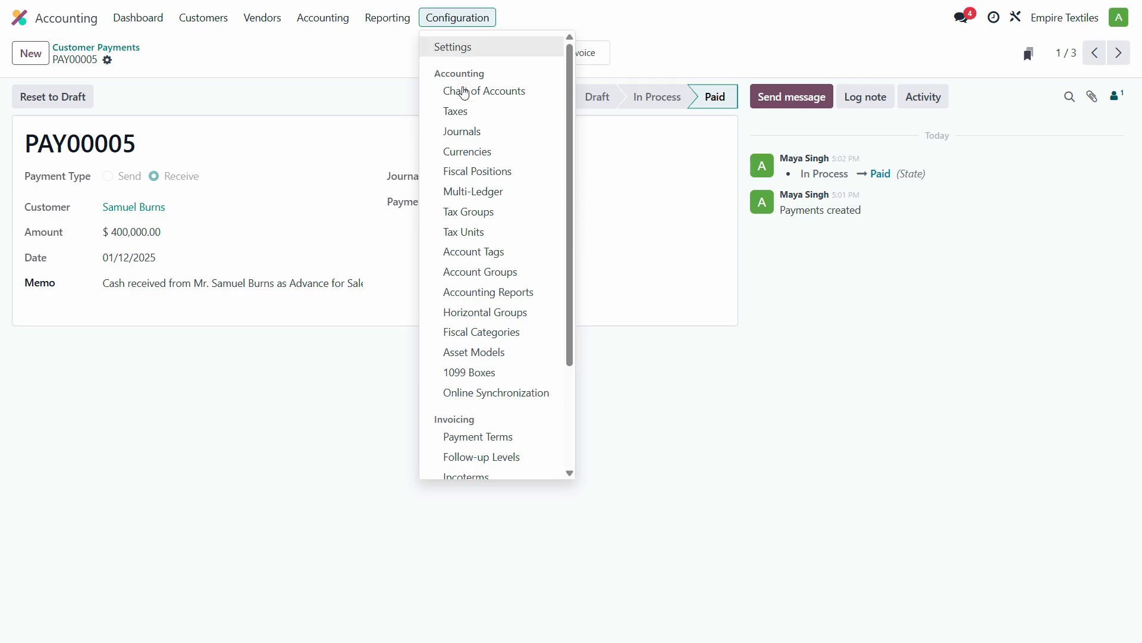
pyautogui.click(463, 88)
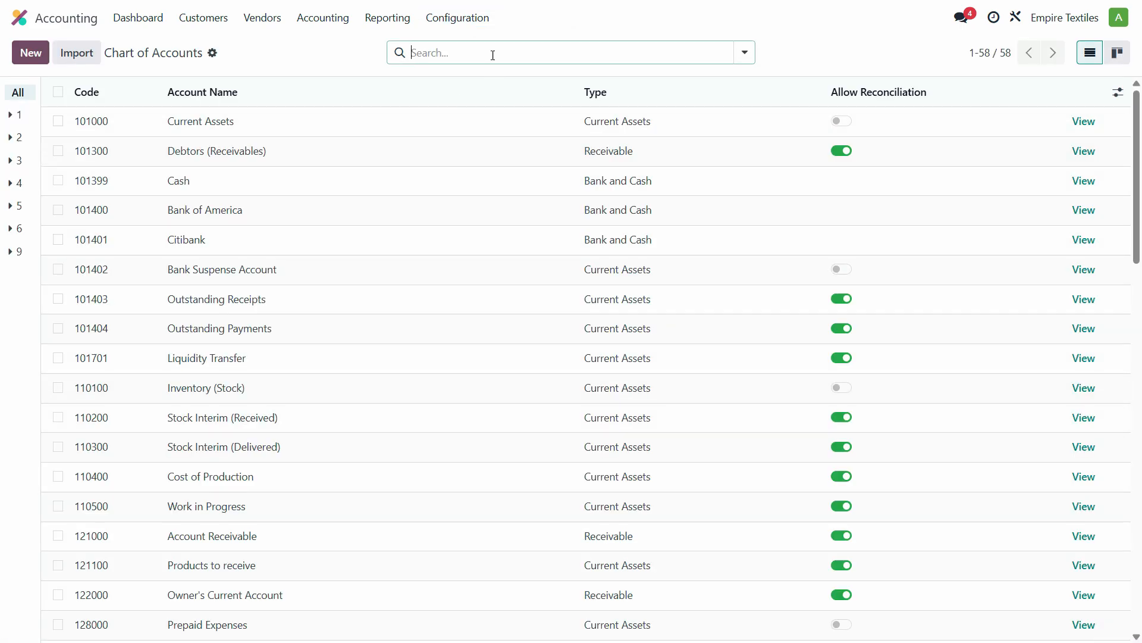
pyautogui.scroll(-7, 331, 412)
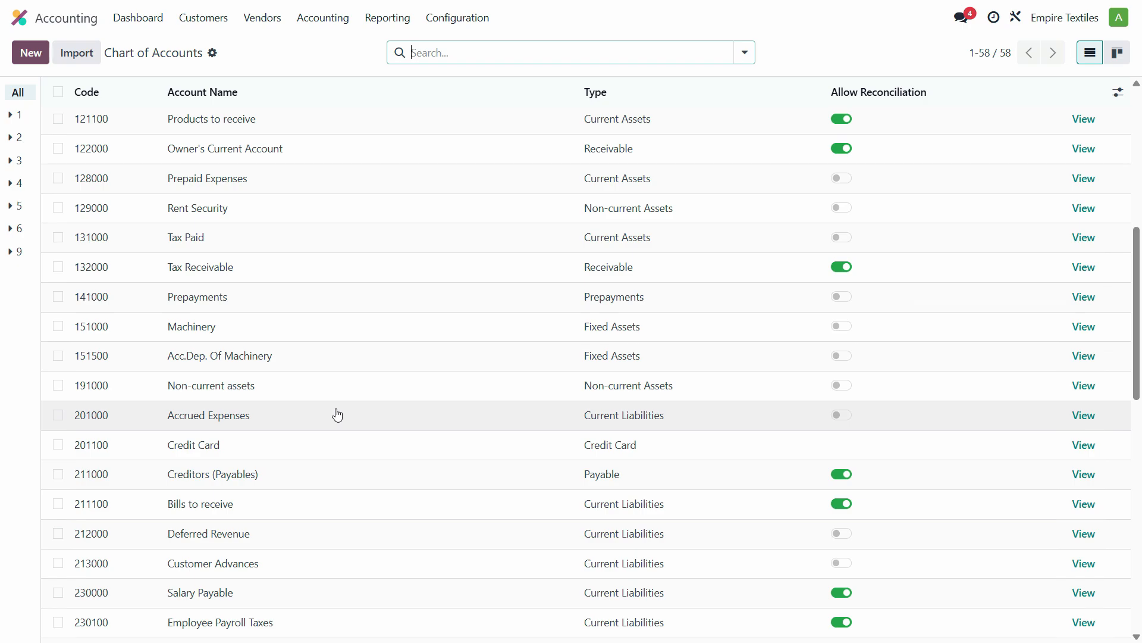
pyautogui.scroll(-6, 252, 232)
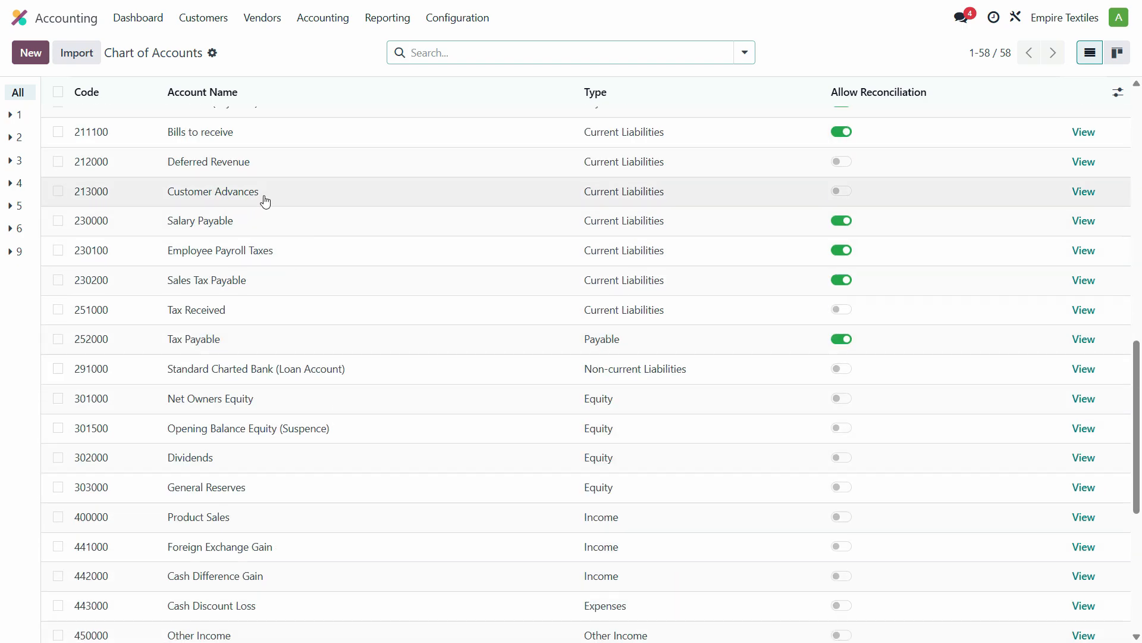
pyautogui.click(242, 195)
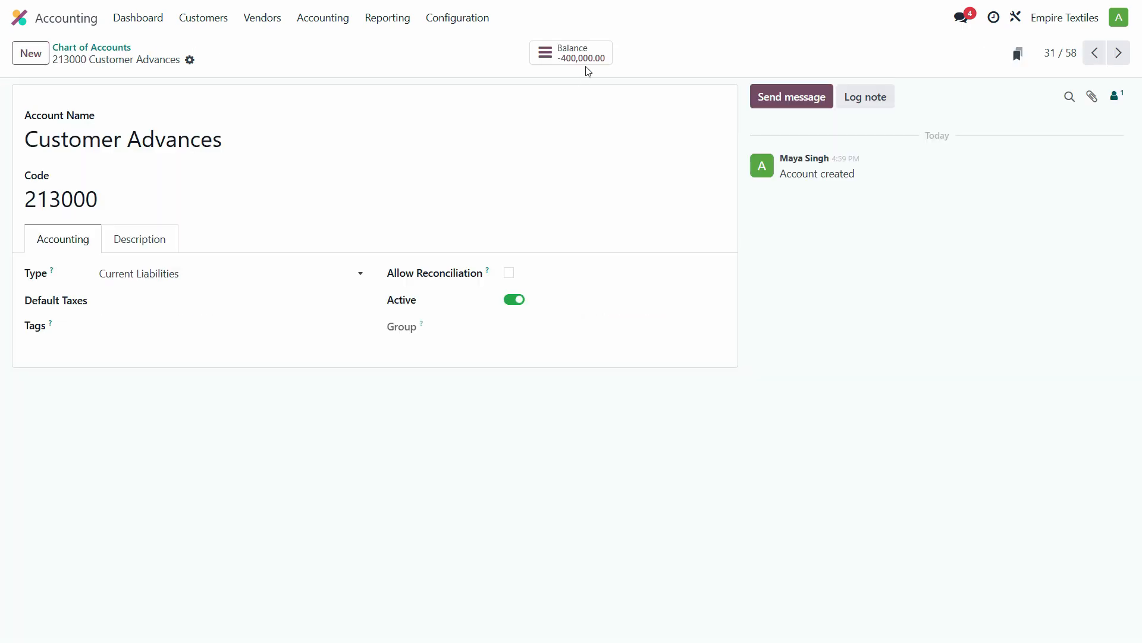
pyautogui.click(22, 19)
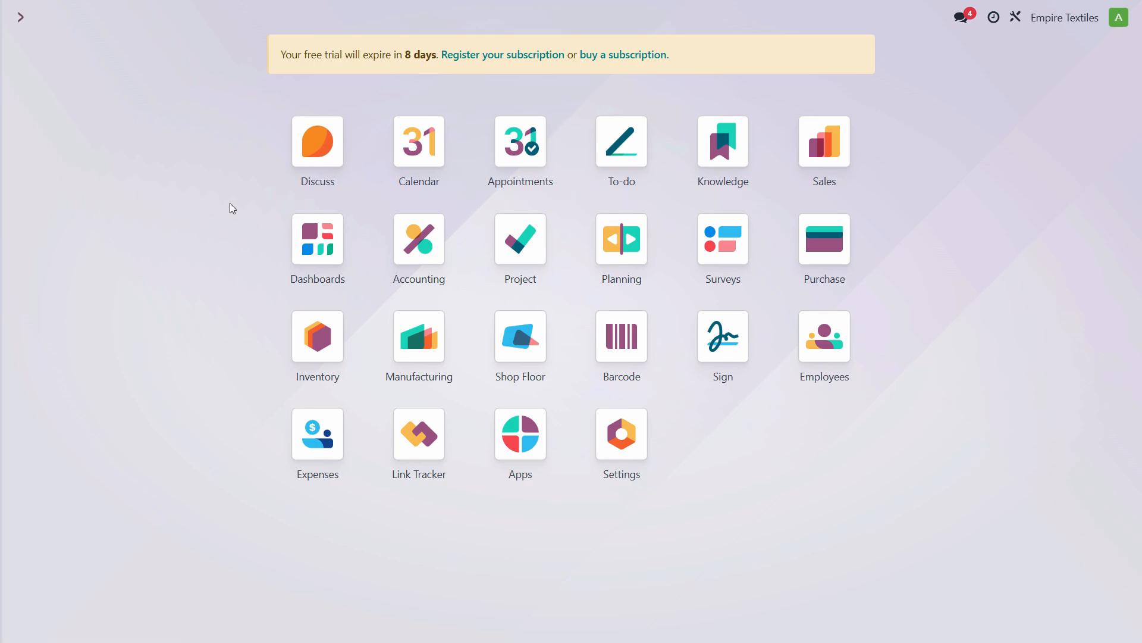